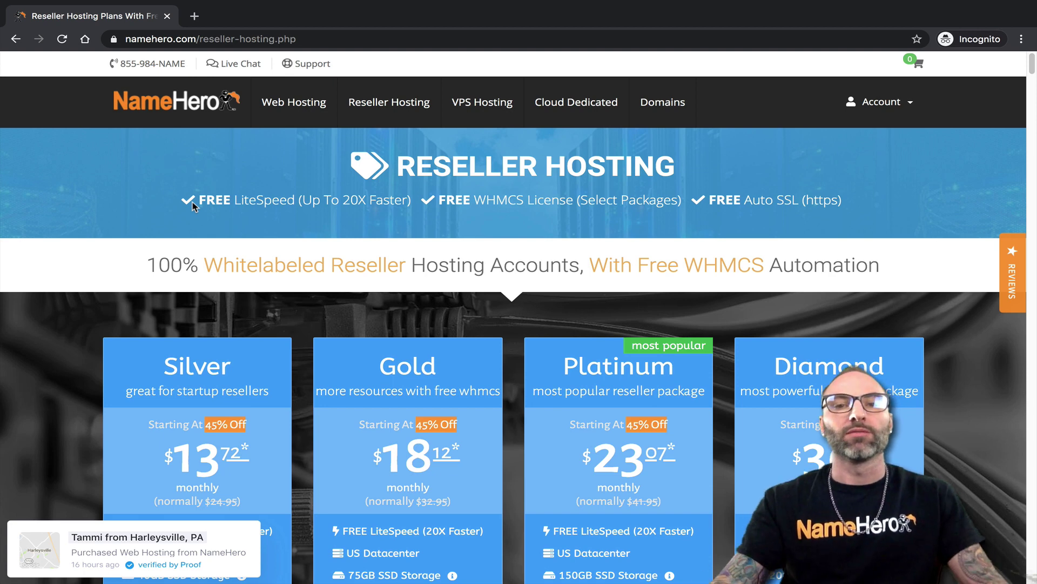
Reveal the Account menu's Login option on NameHero's Reseller Hosting page
{"action": "mouse_move", "coordinate": [878, 107]}
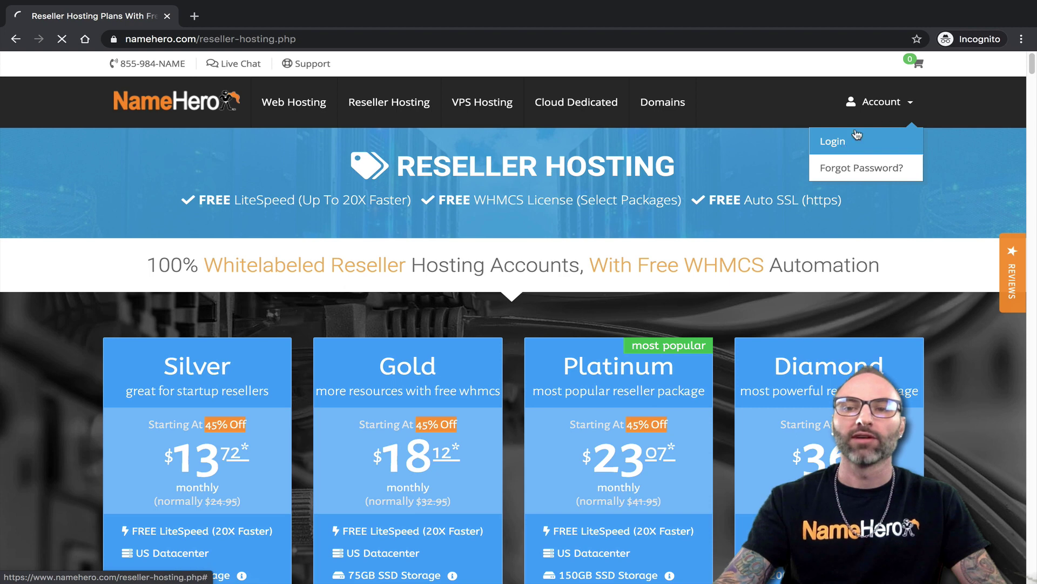
Log in to the NameHero Client Area with the account e-mail and pasted password
{"action": "left_click", "coordinate": [846, 145]}
{"action": "left_click", "coordinate": [417, 252]}
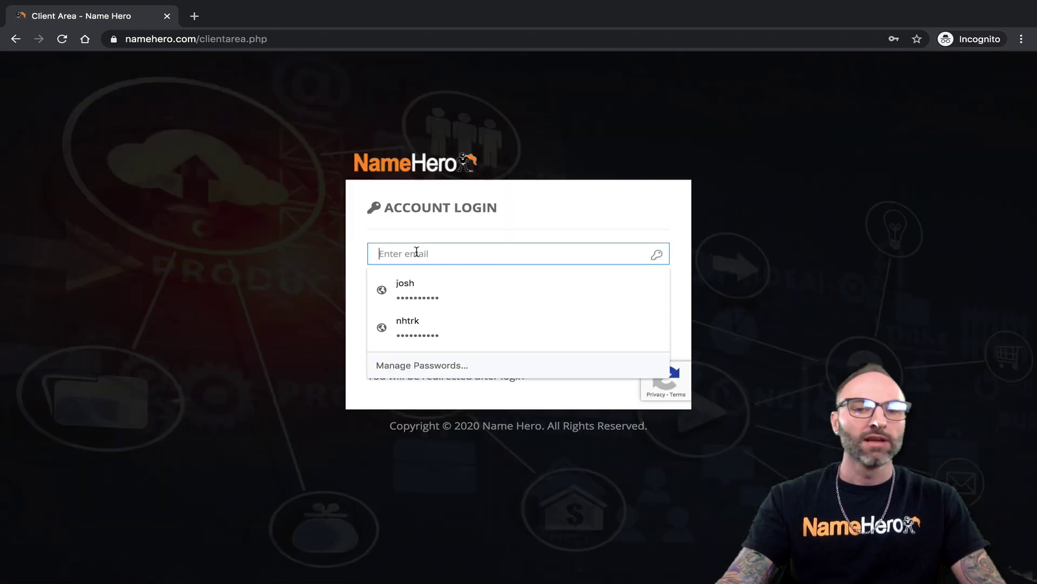
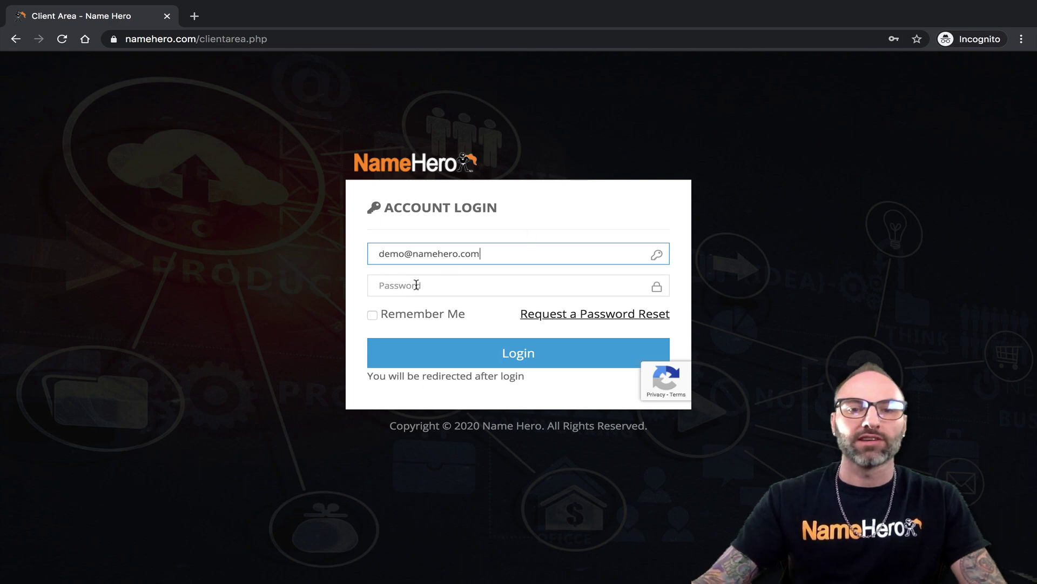
{"action": "left_click", "coordinate": [417, 285]}
{"action": "right_click", "coordinate": [417, 285]}
{"action": "left_click", "coordinate": [444, 386]}
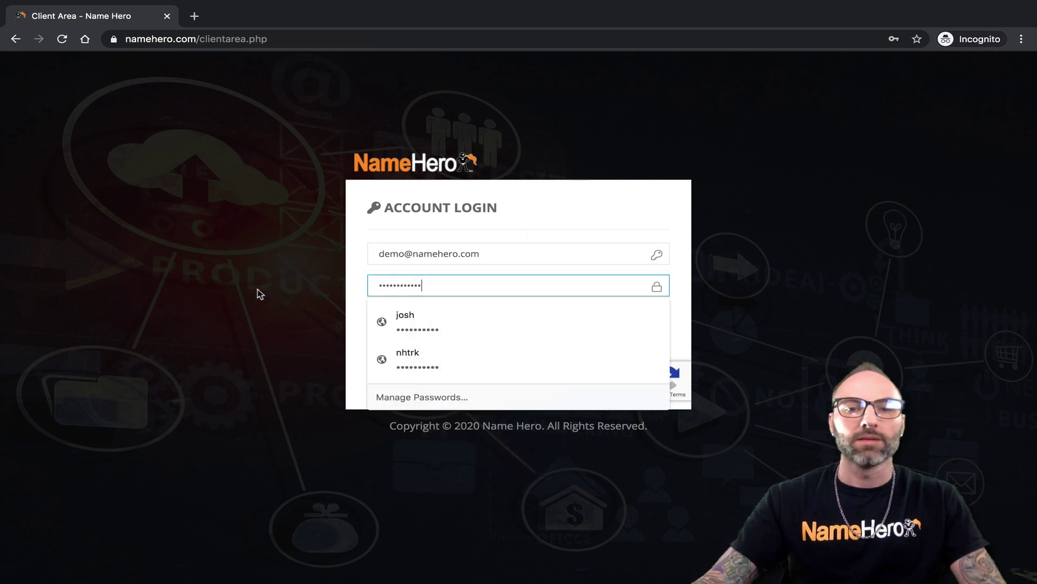
{"action": "left_click", "coordinate": [481, 357]}
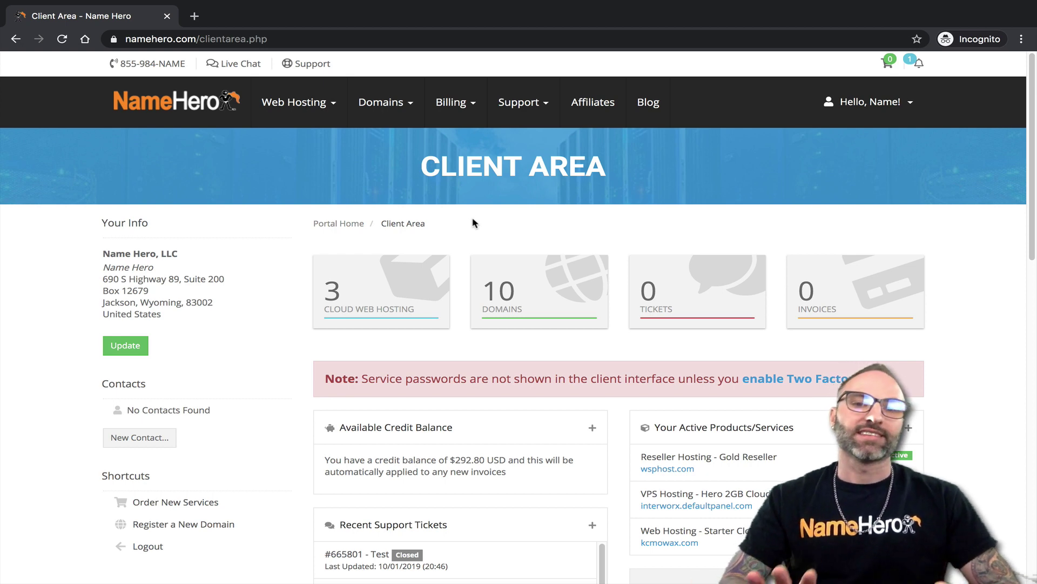
Open the Gold Reseller wsphost.com service from Cloud Web Hosting and scroll to its action buttons
{"action": "left_click", "coordinate": [349, 269]}
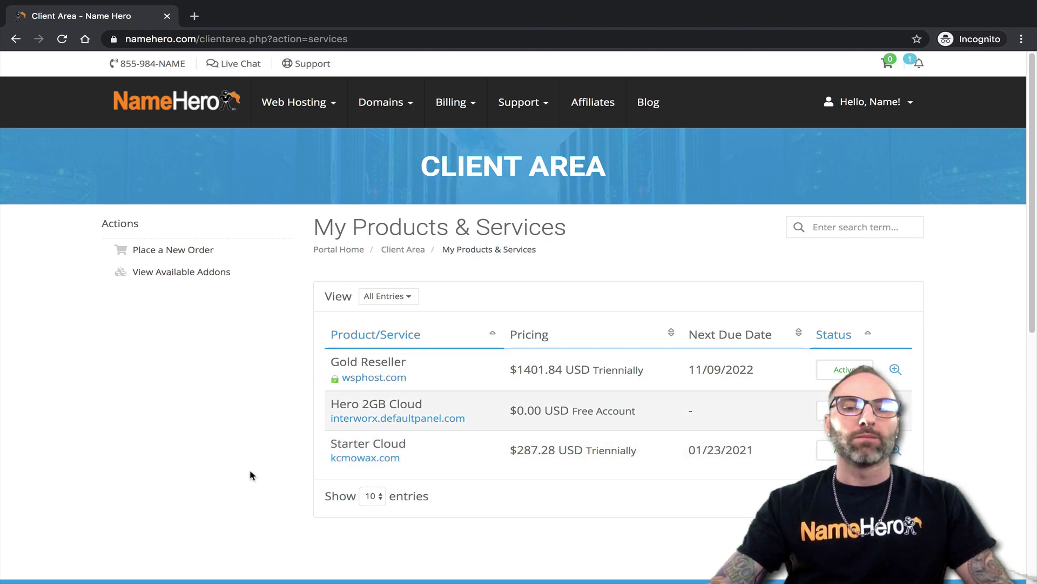
{"action": "left_click", "coordinate": [363, 415]}
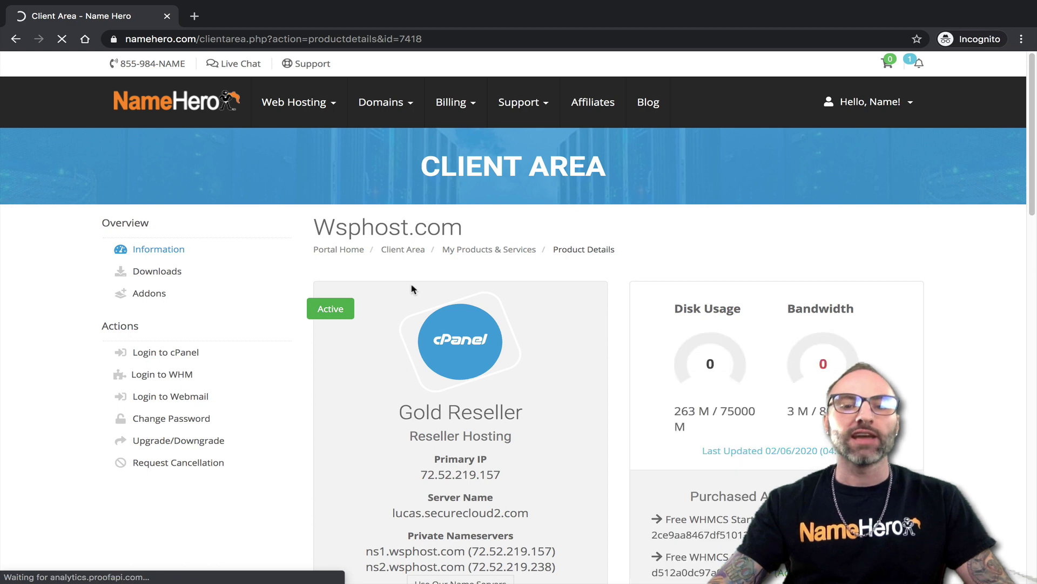
{"action": "scroll", "coordinate": [417, 287], "scroll_direction": "down", "scroll_amount": 1}
{"action": "scroll", "coordinate": [424, 282], "scroll_direction": "down", "scroll_amount": 2}
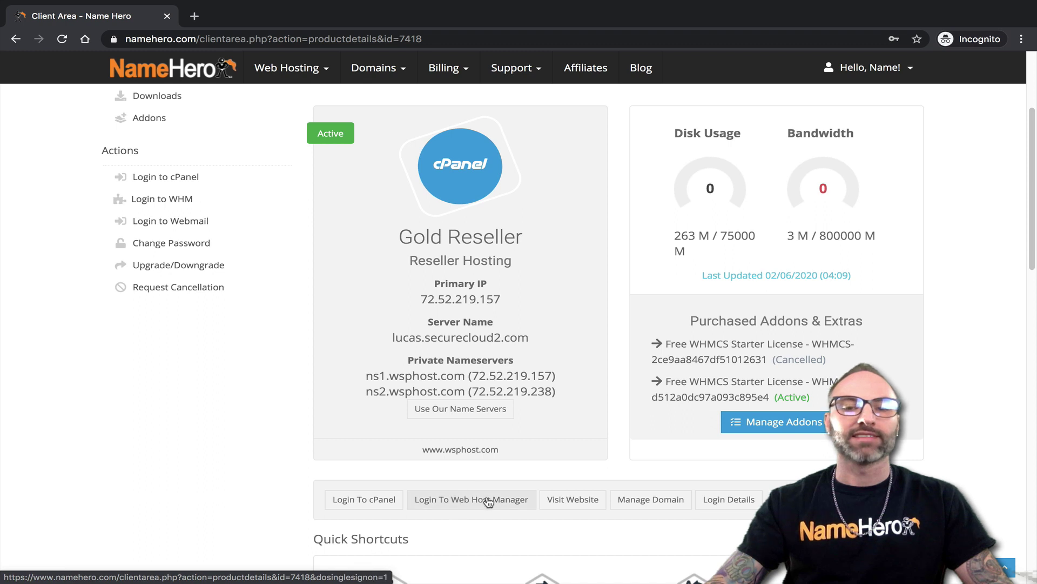
Log in to the wsphost cPanel and open JetBackup's Full Account Backups in a new tab
{"action": "left_click", "coordinate": [349, 502]}
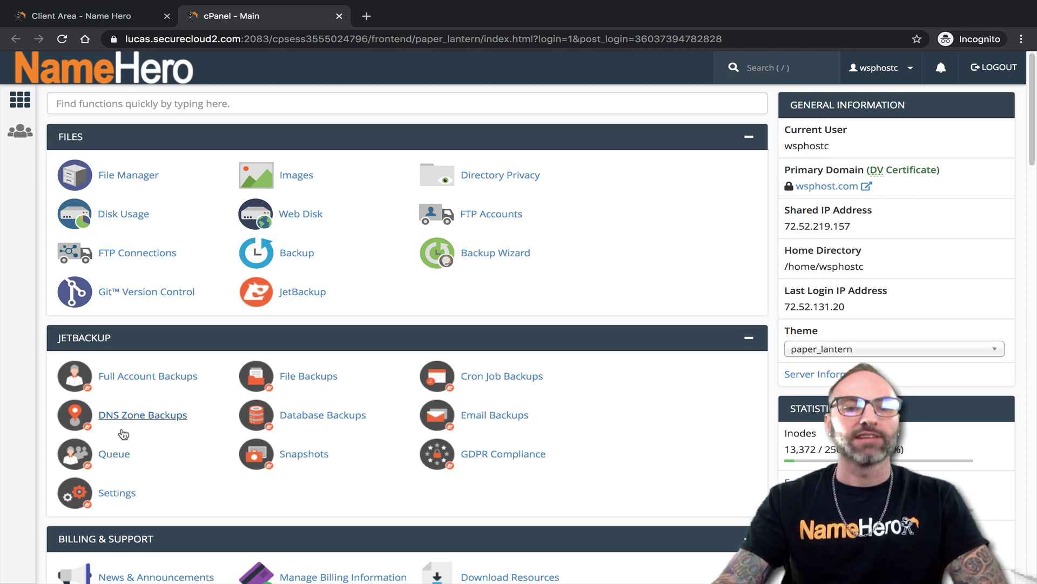
{"action": "left_click", "coordinate": [57, 103]}
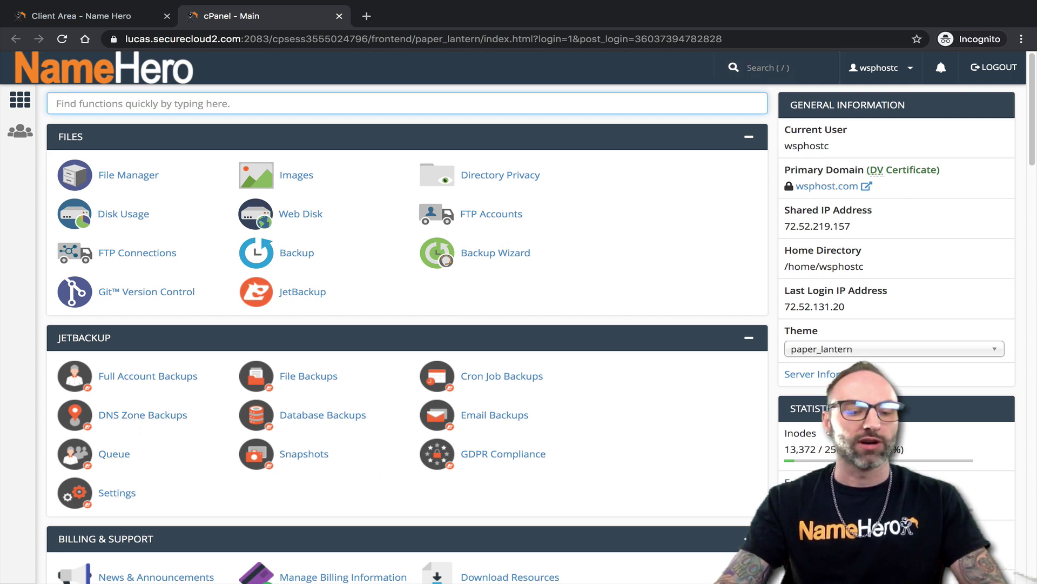
{"action": "type", "text": "jet"}
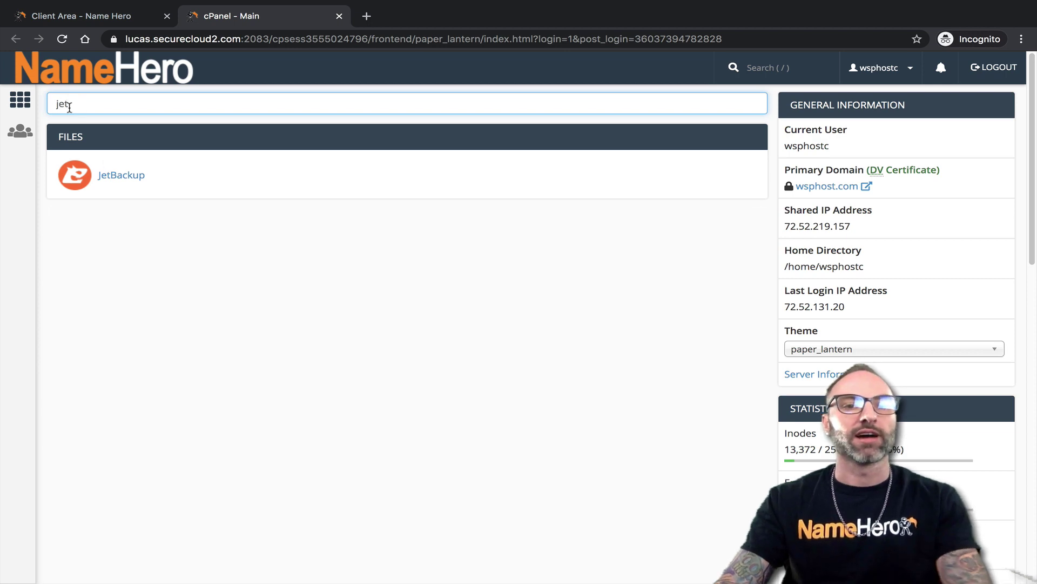
{"action": "left_click_drag", "start_coordinate": [70, 104], "coordinate": [31, 110]}
{"action": "key", "text": "BackSpace"}
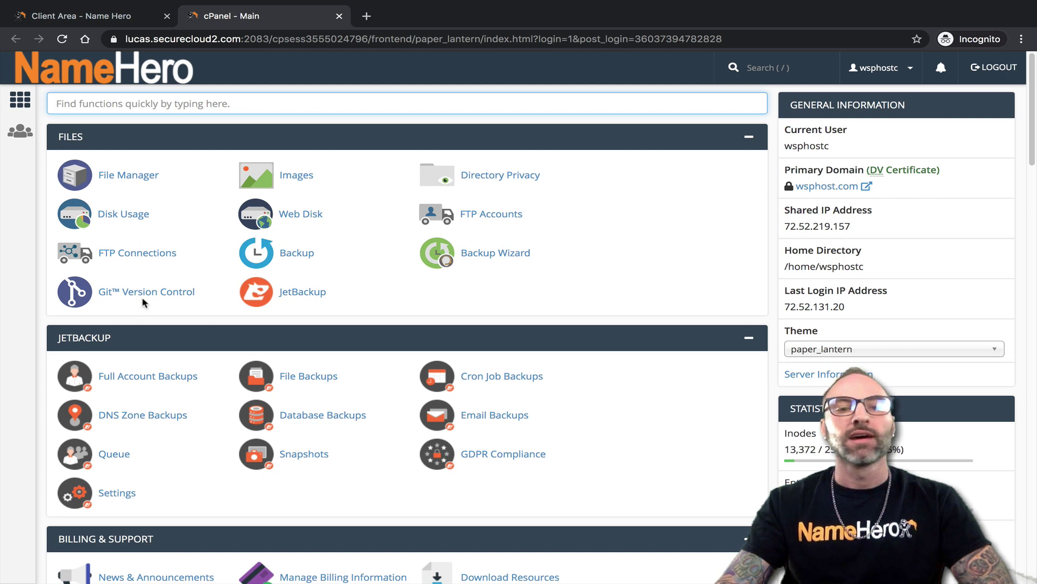
{"action": "scroll", "coordinate": [111, 316], "scroll_direction": "down", "scroll_amount": 1}
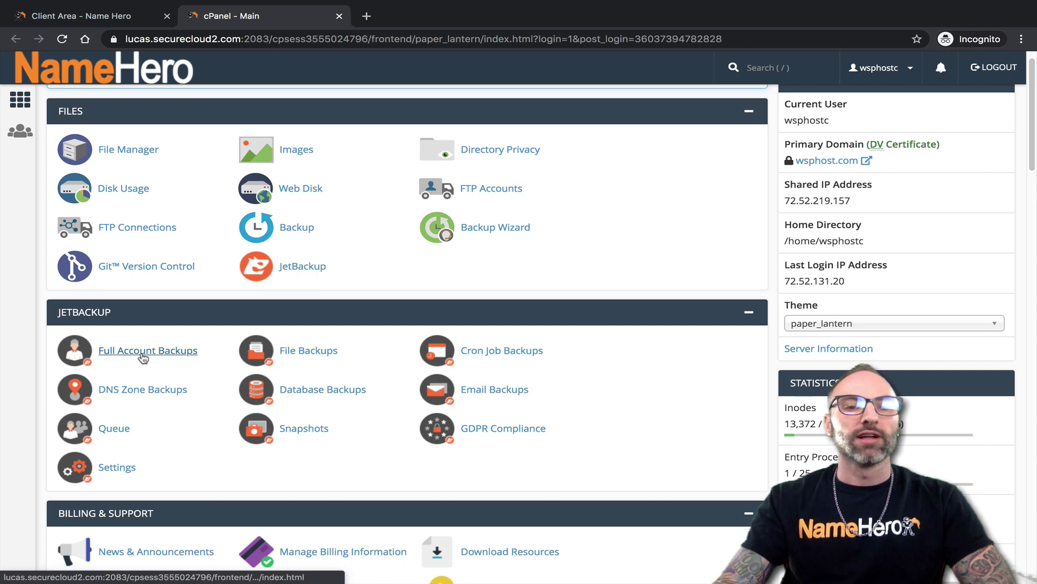
{"action": "left_click", "coordinate": [175, 352]}
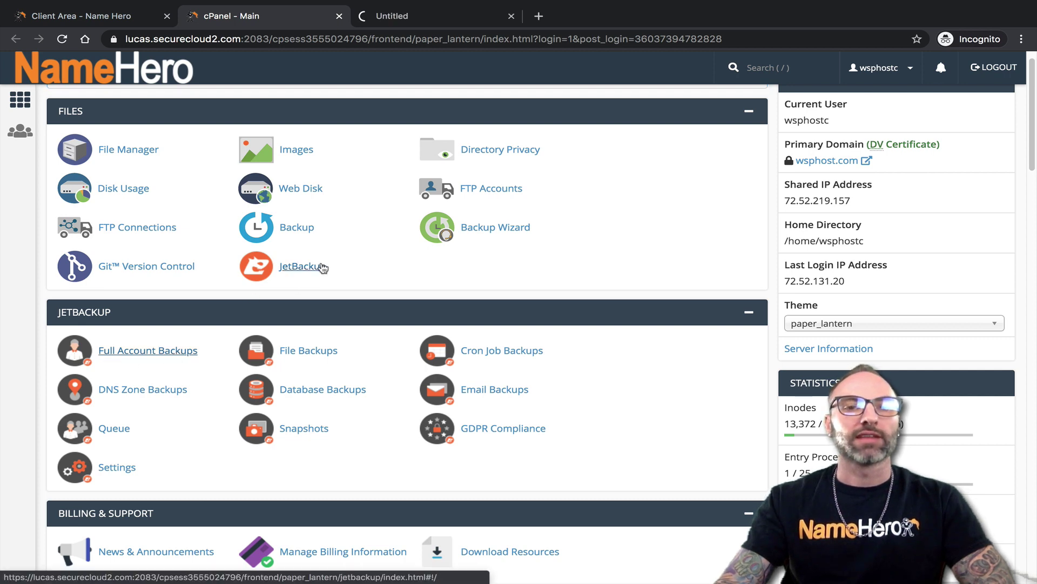
Highlight the Feb 6 backup's date, Incremental type and Remote storage location
{"action": "left_click", "coordinate": [410, 20]}
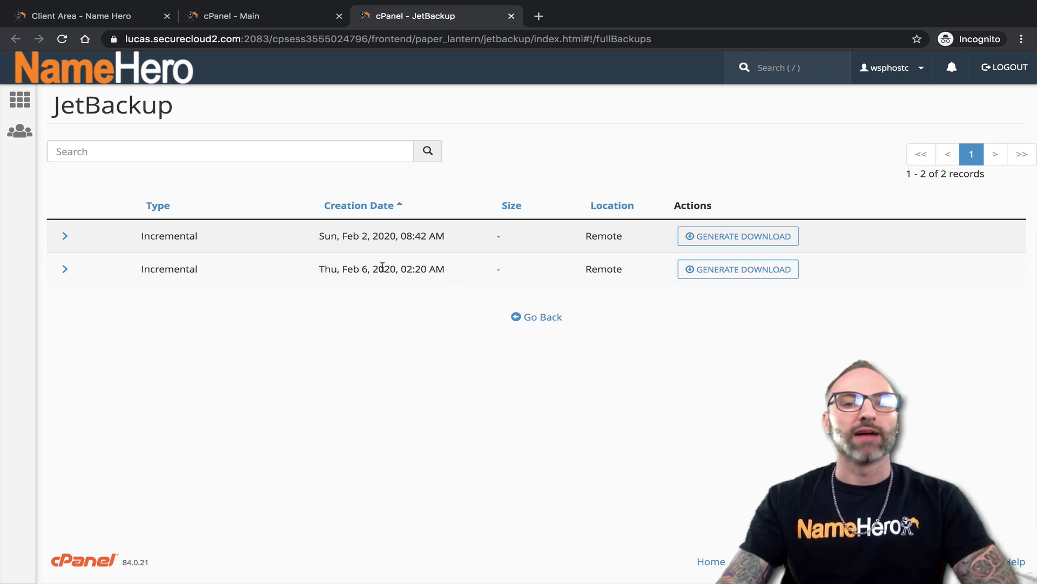
{"action": "left_click_drag", "start_coordinate": [318, 241], "coordinate": [366, 240]}
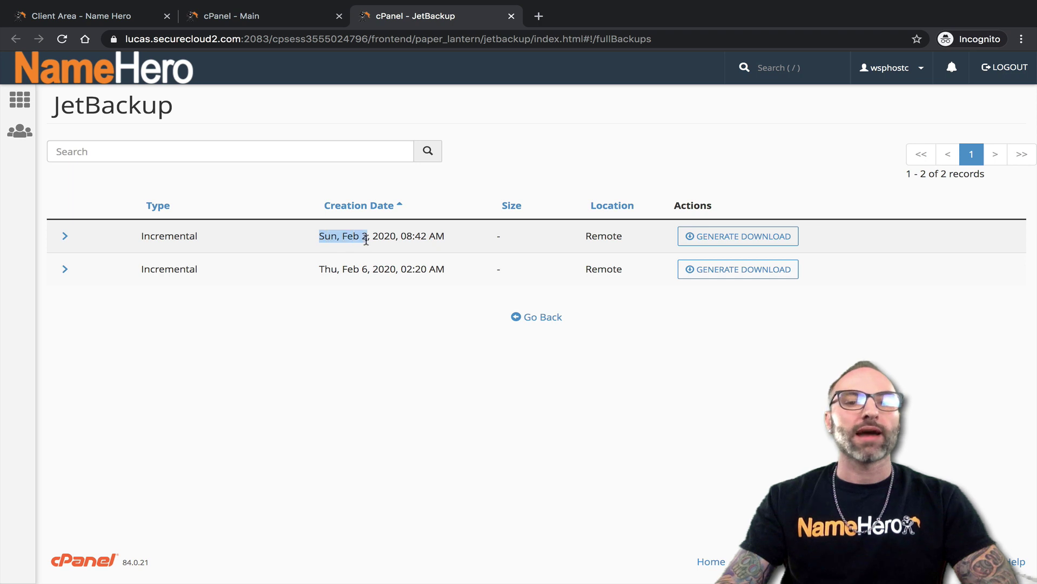
{"action": "left_click_drag", "start_coordinate": [320, 268], "coordinate": [363, 269]}
{"action": "left_click", "coordinate": [359, 270]}
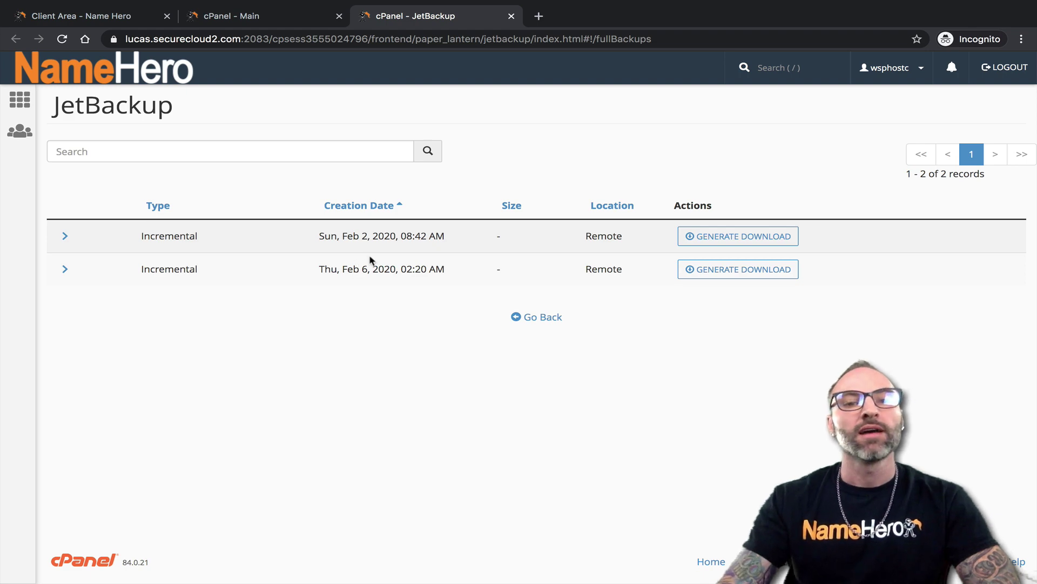
{"action": "left_click_drag", "start_coordinate": [328, 266], "coordinate": [360, 269]}
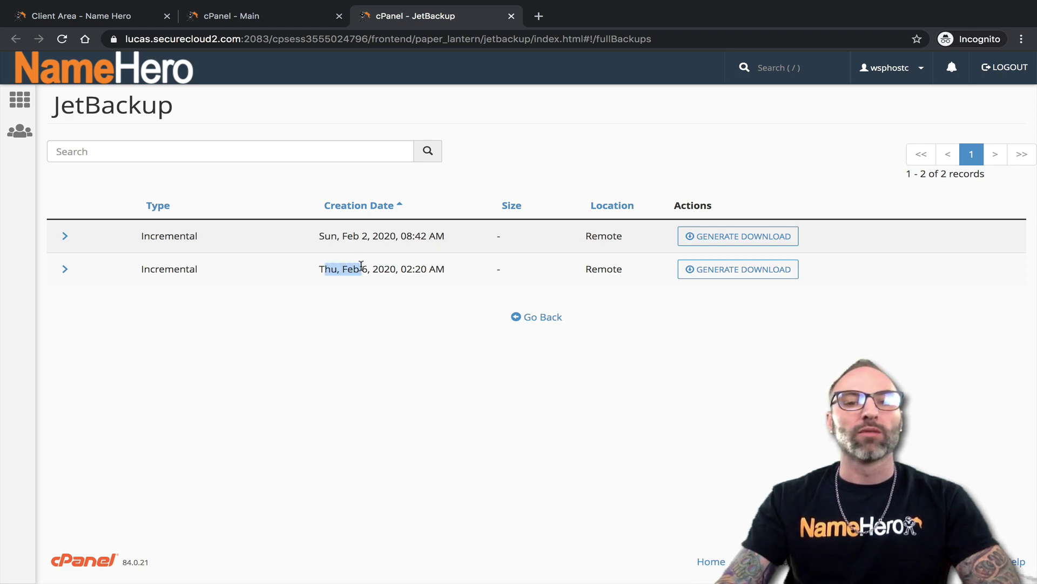
{"action": "left_click", "coordinate": [361, 269]}
{"action": "left_click_drag", "start_coordinate": [446, 269], "coordinate": [318, 268]}
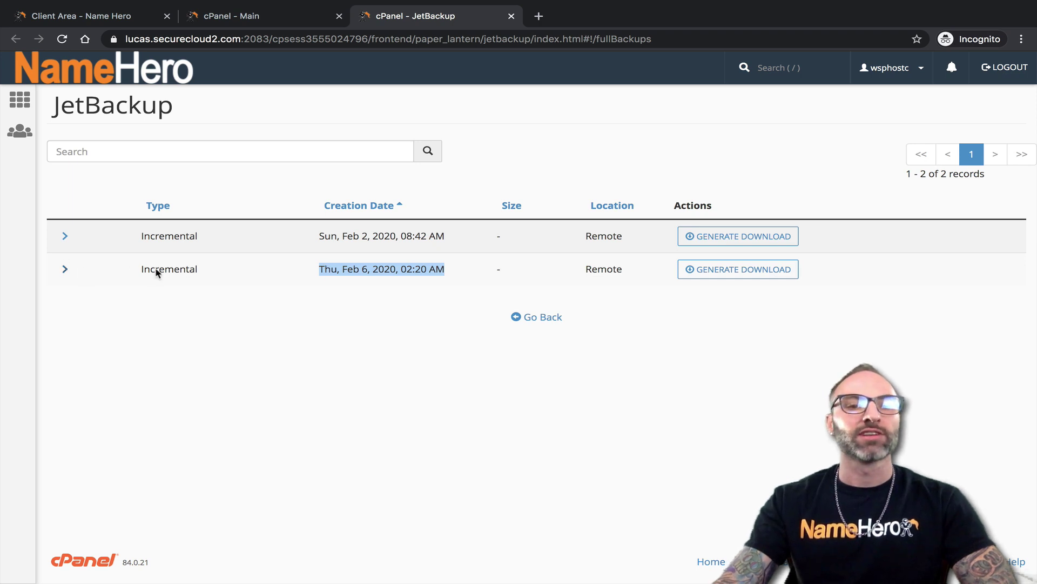
{"action": "left_click_drag", "start_coordinate": [143, 267], "coordinate": [195, 269]}
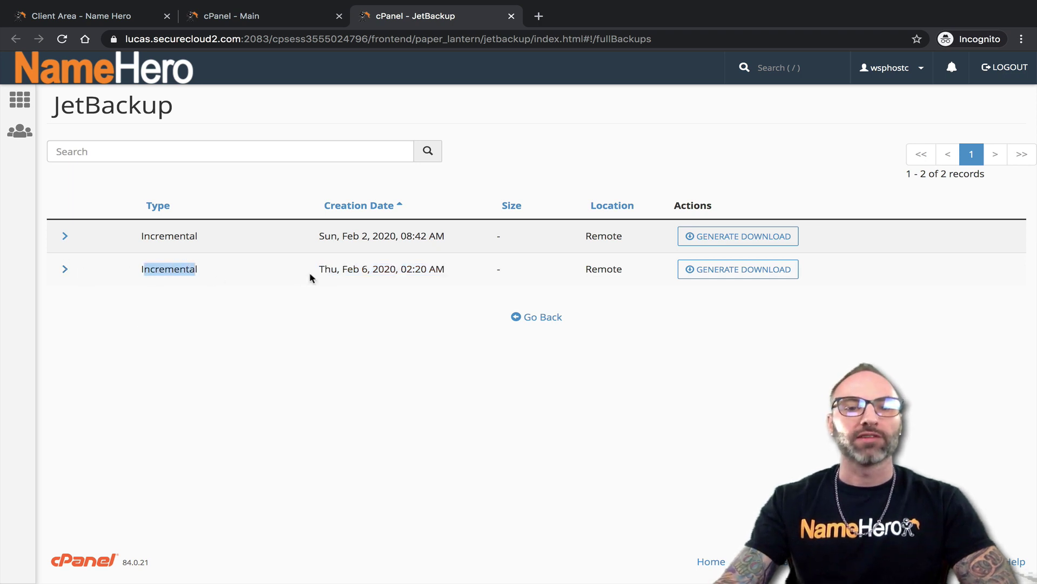
{"action": "left_click_drag", "start_coordinate": [326, 269], "coordinate": [447, 273]}
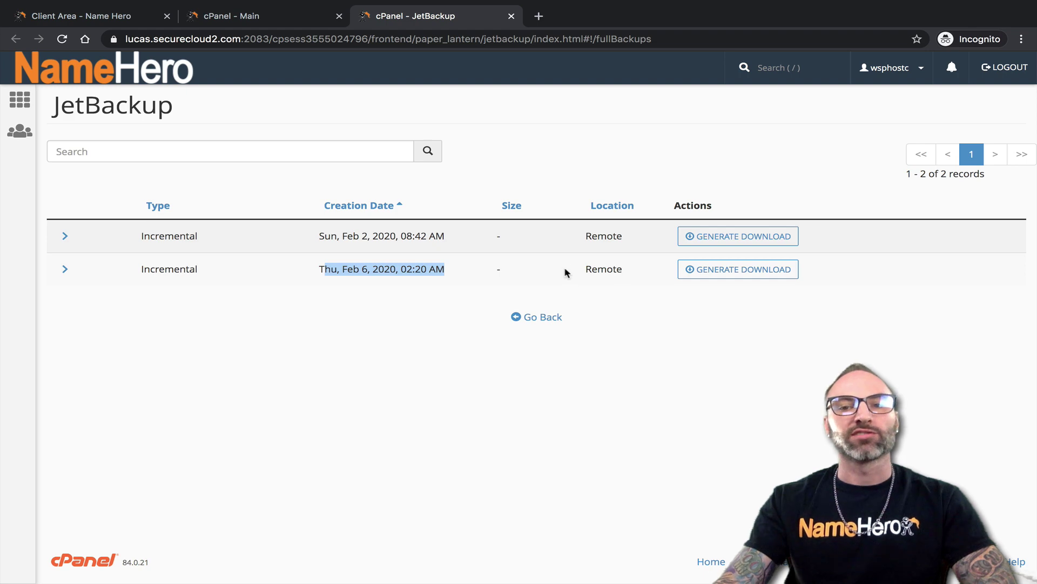
{"action": "left_click_drag", "start_coordinate": [586, 269], "coordinate": [630, 274]}
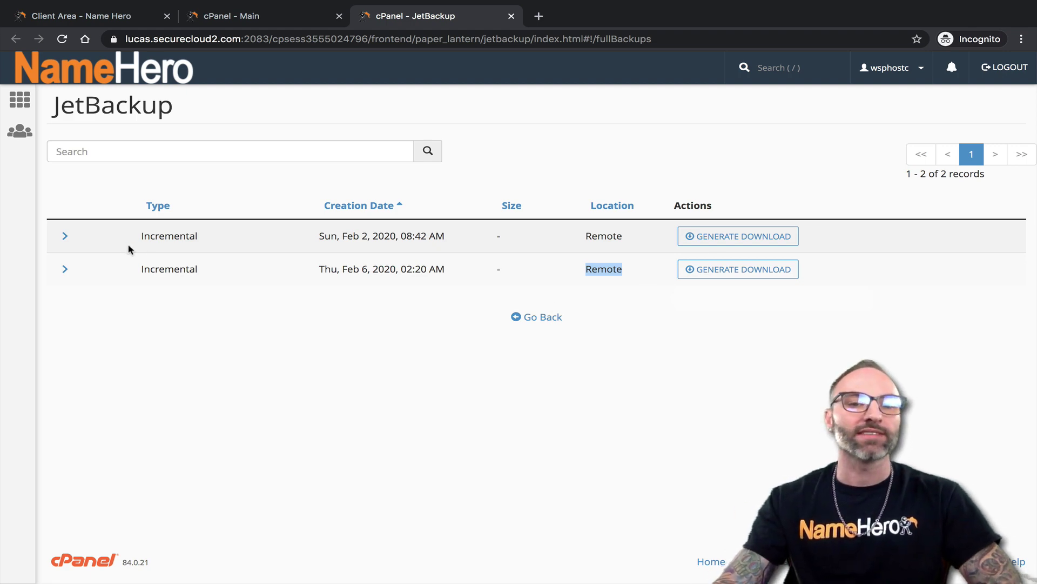
Highlight and compare the Feb 2 and Feb 6 backup timestamps
{"action": "left_click_drag", "start_coordinate": [344, 235], "coordinate": [406, 234]}
{"action": "left_click", "coordinate": [419, 260]}
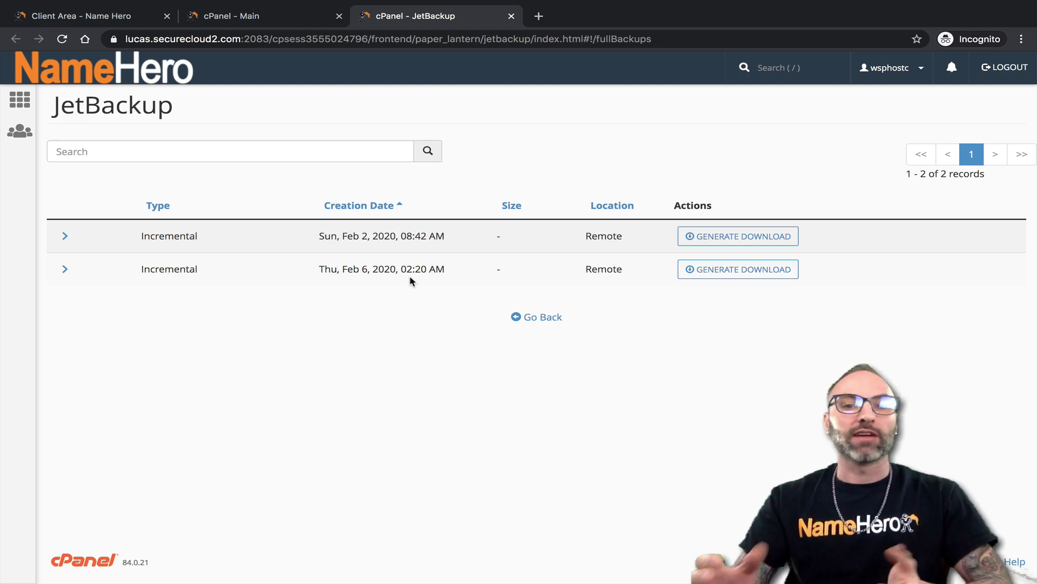
{"action": "left_click_drag", "start_coordinate": [318, 268], "coordinate": [425, 271]}
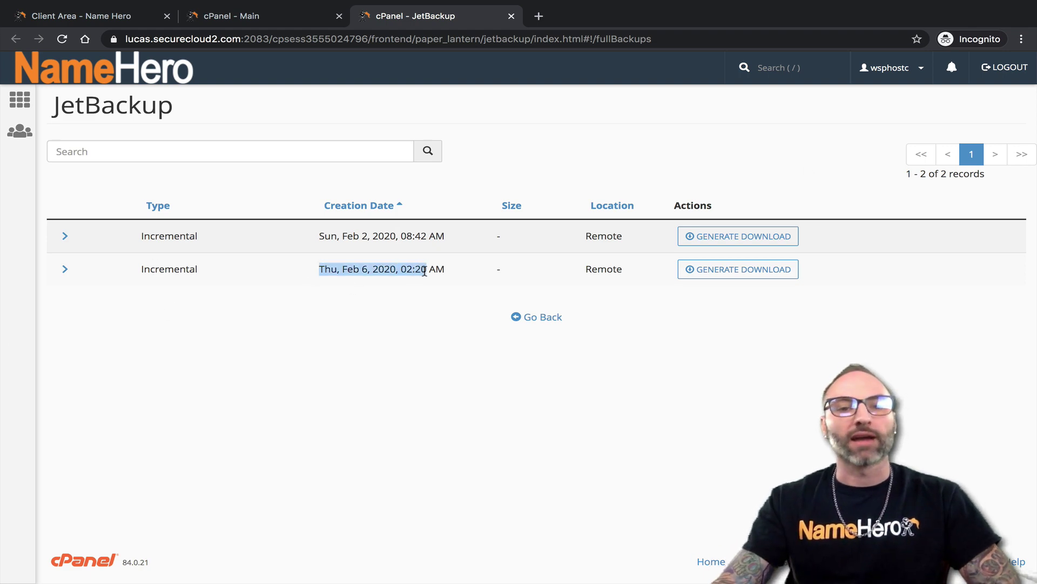
{"action": "left_click_drag", "start_coordinate": [319, 236], "coordinate": [314, 239]}
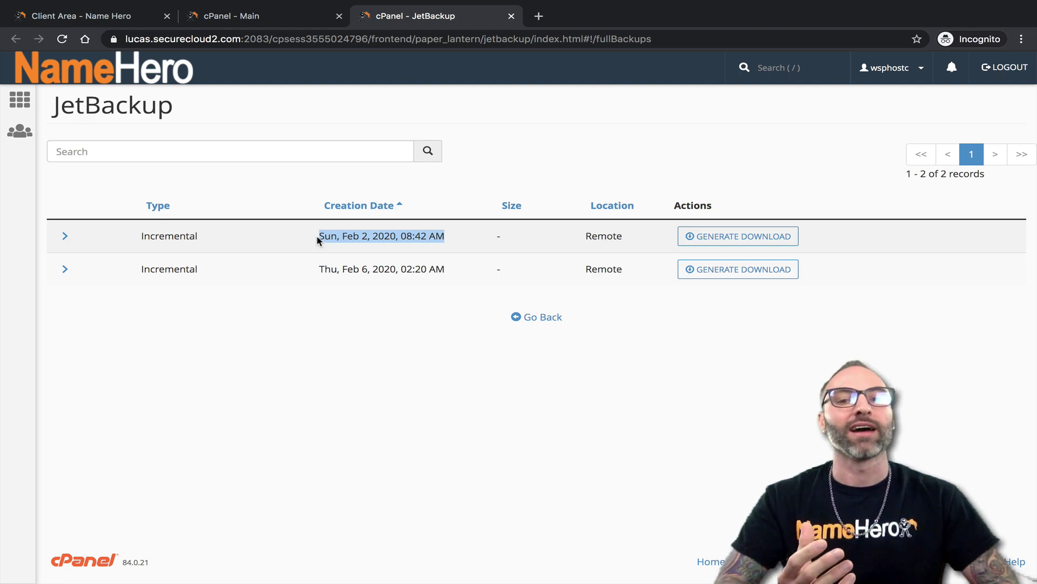
Generate a download of the Feb 6 backup, then close the JetBackup tab
{"action": "left_click", "coordinate": [357, 282]}
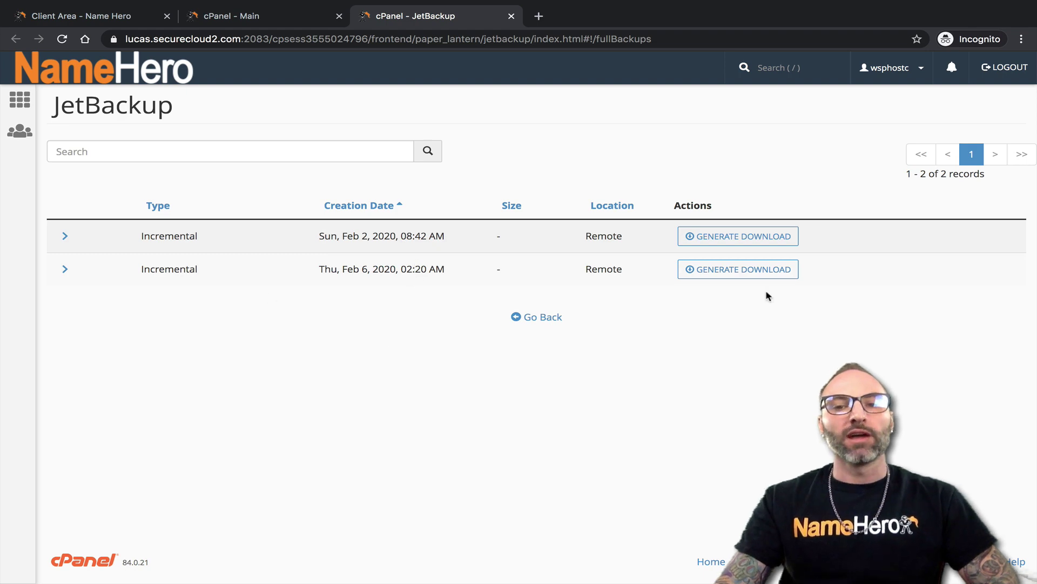
{"action": "left_click", "coordinate": [738, 269]}
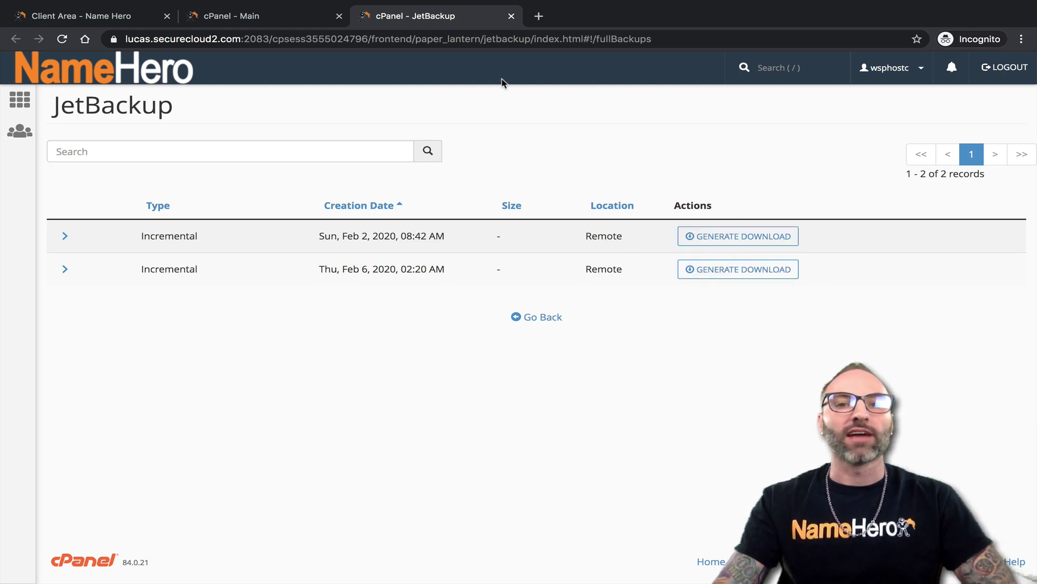
{"action": "left_click", "coordinate": [511, 16]}
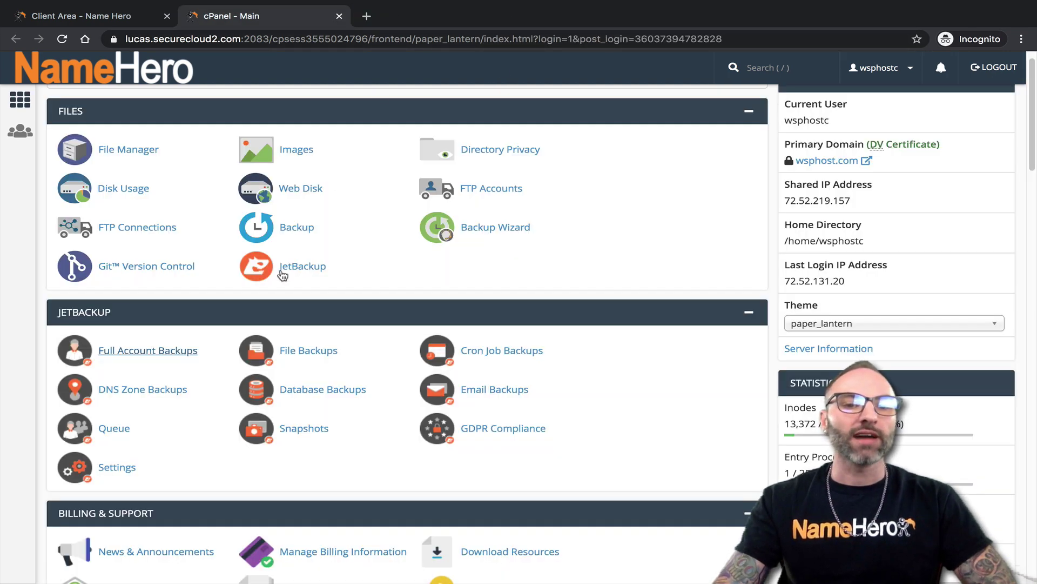
Browse the Thu, Feb 6, 2020, 02:20 AM file backup in JetBackup's File Manager
{"action": "left_click", "coordinate": [274, 351]}
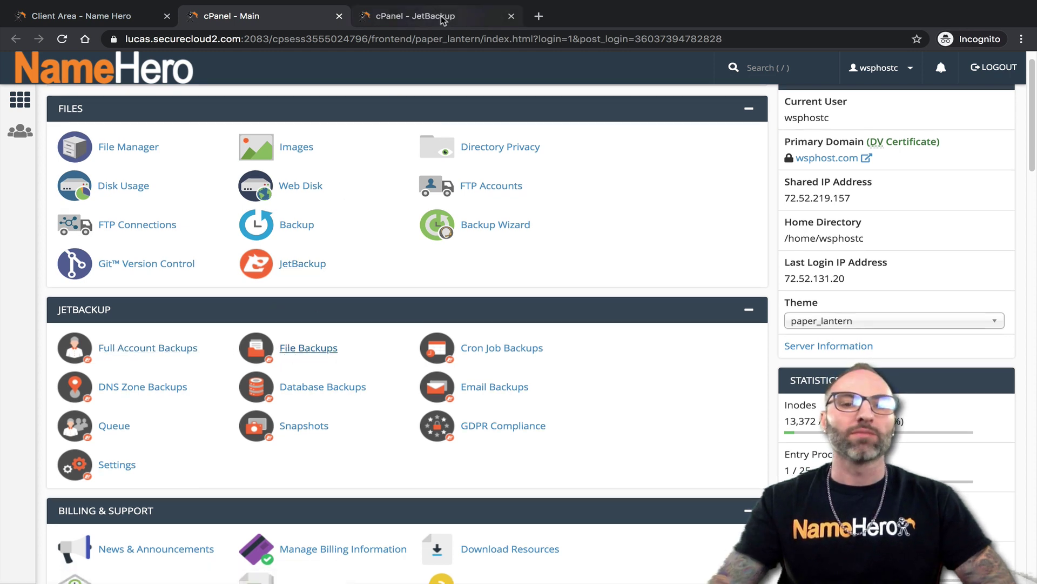
{"action": "left_click", "coordinate": [444, 20]}
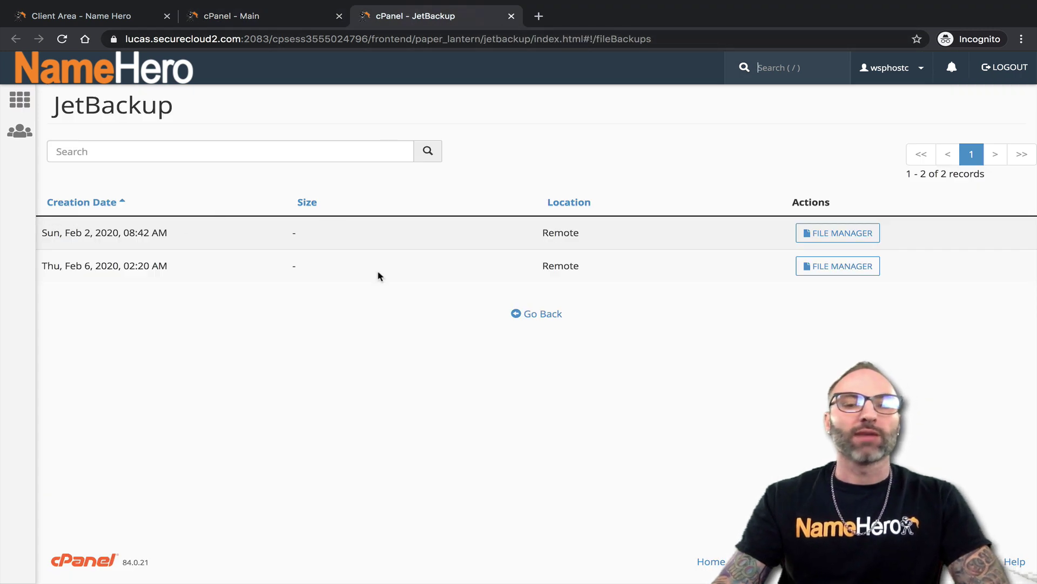
{"action": "left_click_drag", "start_coordinate": [48, 234], "coordinate": [158, 234]}
{"action": "left_click_drag", "start_coordinate": [70, 264], "coordinate": [150, 263]}
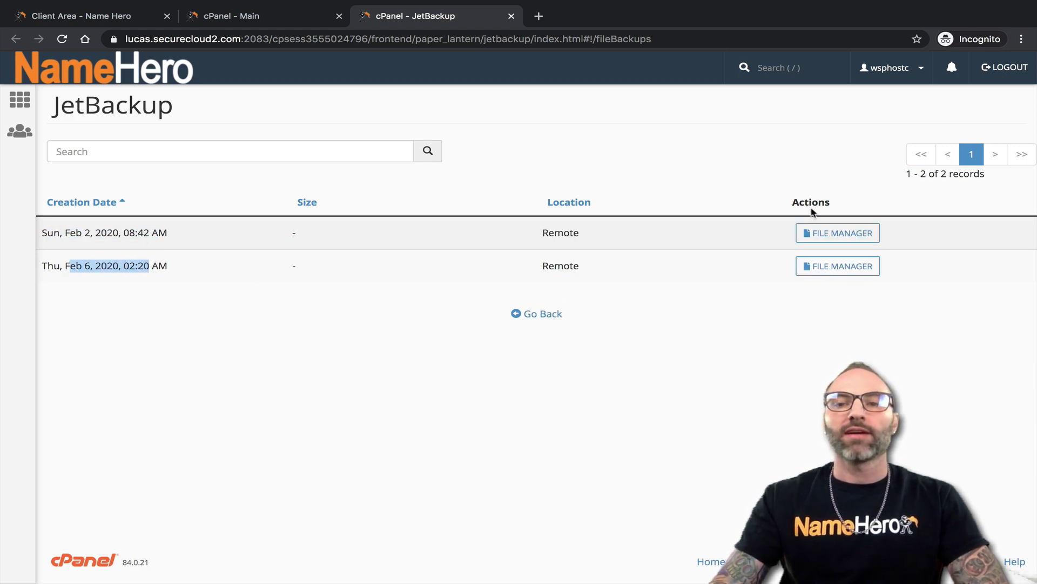
{"action": "left_click", "coordinate": [817, 268]}
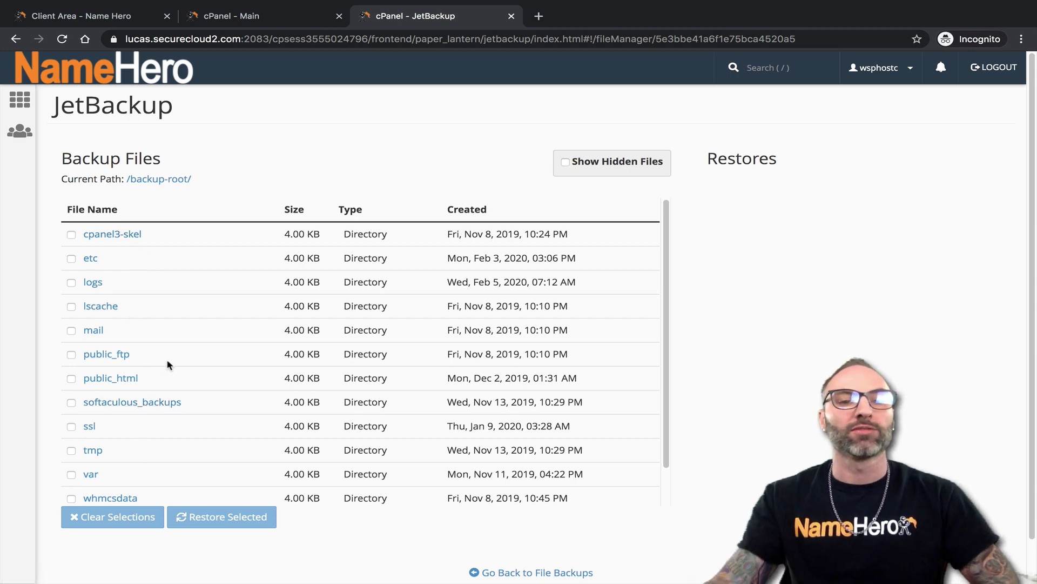
Open the backup's public_html folder and scroll through its folders and PHP files
{"action": "scroll", "coordinate": [168, 276], "scroll_direction": "down", "scroll_amount": 1}
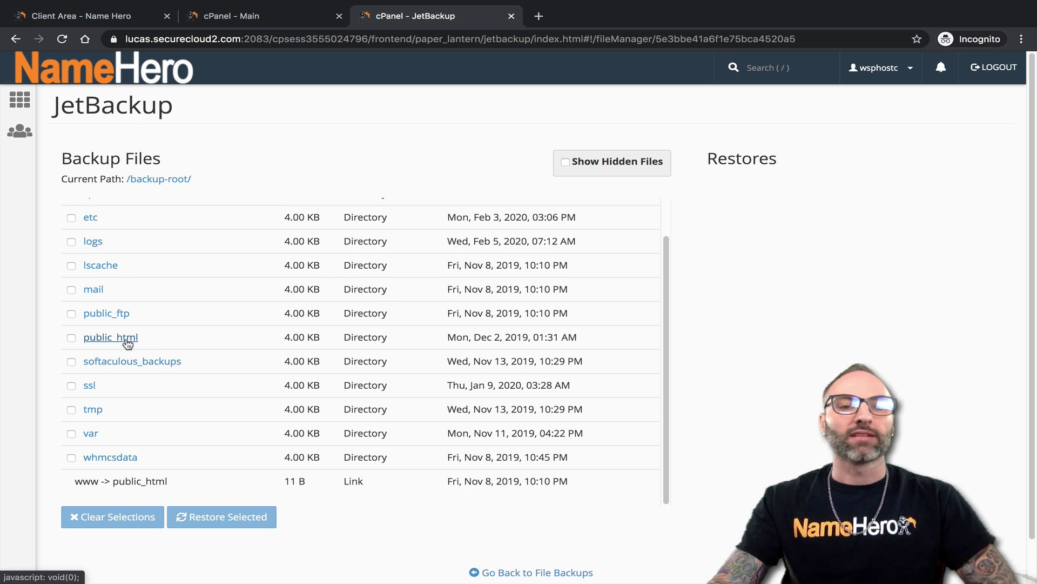
{"action": "left_click", "coordinate": [127, 337]}
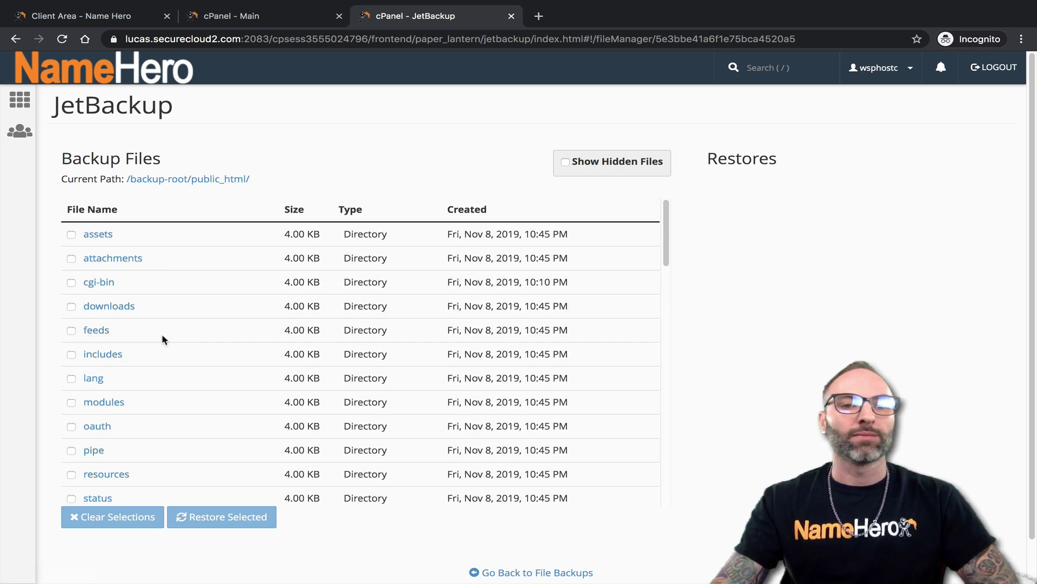
{"action": "scroll", "coordinate": [256, 281], "scroll_direction": "down", "scroll_amount": 4}
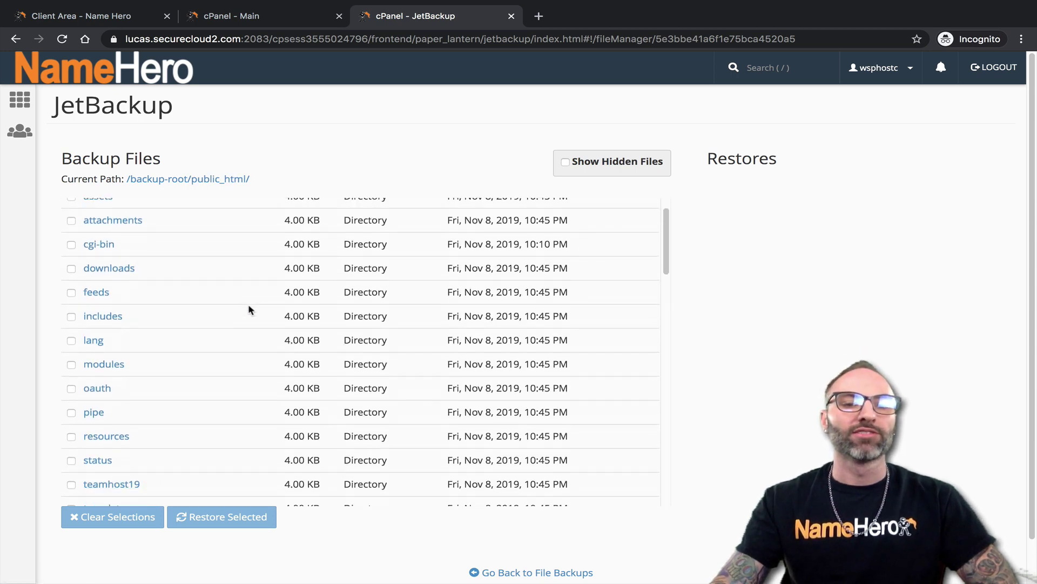
{"action": "scroll", "coordinate": [249, 303], "scroll_direction": "down", "scroll_amount": 13}
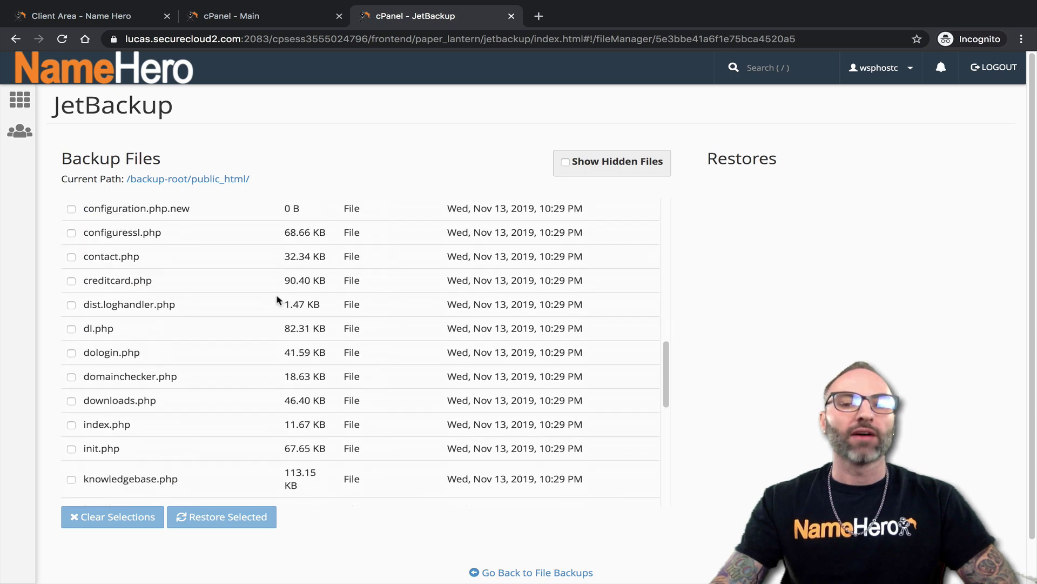
{"action": "scroll", "coordinate": [260, 307], "scroll_direction": "down", "scroll_amount": 3}
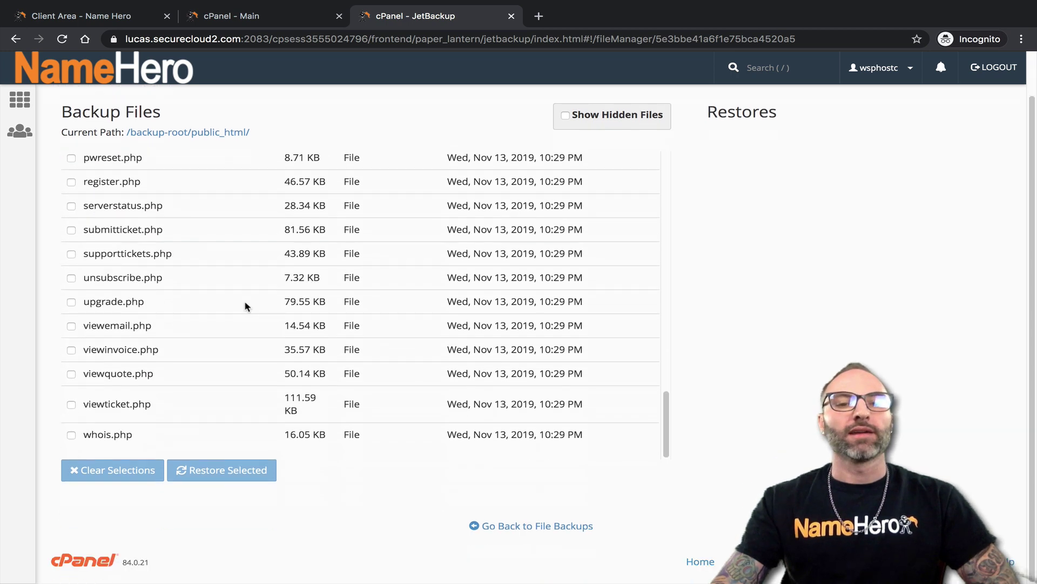
{"action": "scroll", "coordinate": [241, 283], "scroll_direction": "up", "scroll_amount": 9}
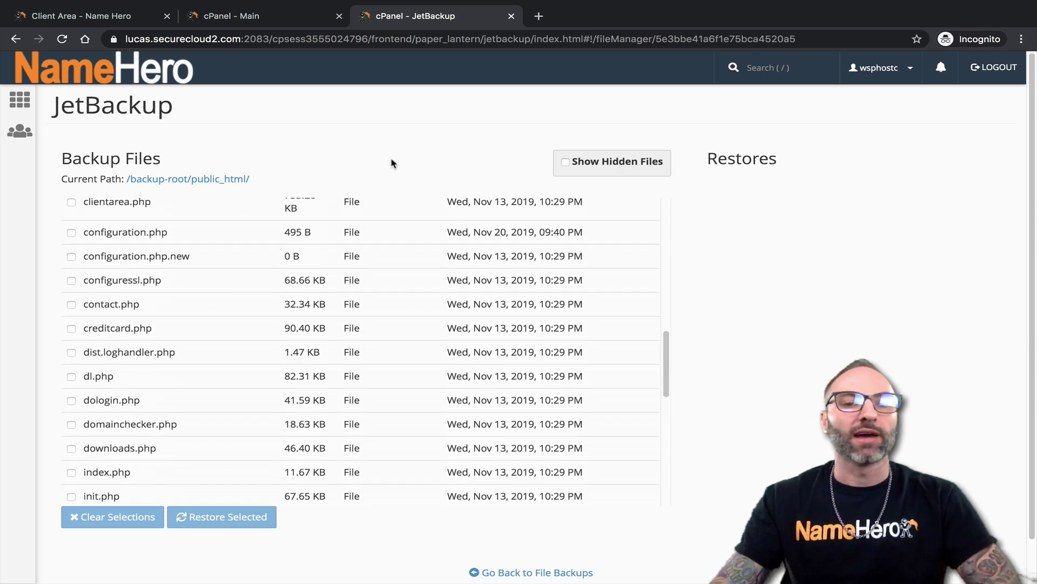
{"action": "scroll", "coordinate": [195, 328], "scroll_direction": "up", "scroll_amount": 10}
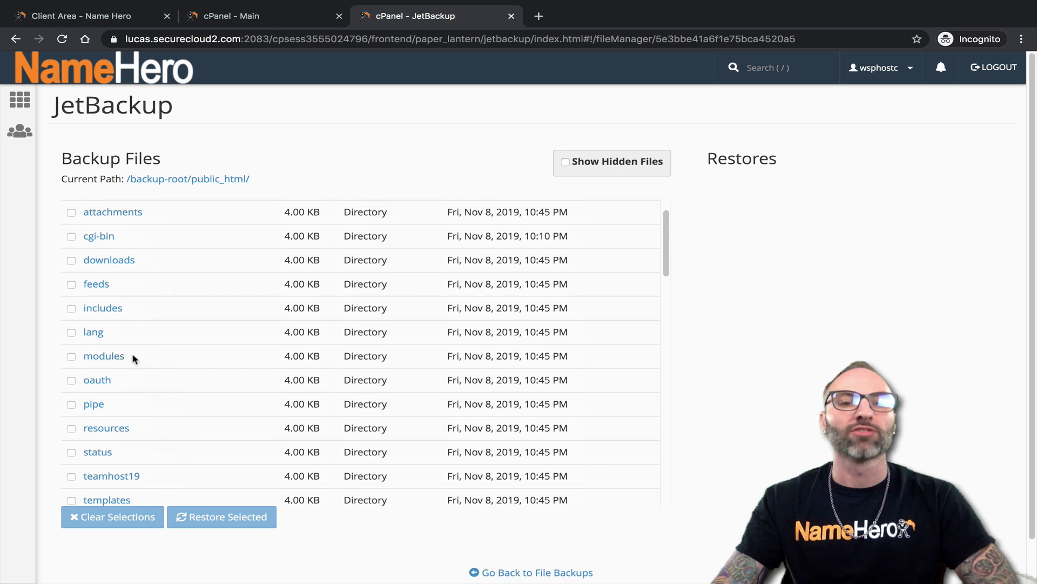
{"action": "scroll", "coordinate": [135, 354], "scroll_direction": "down", "scroll_amount": 2}
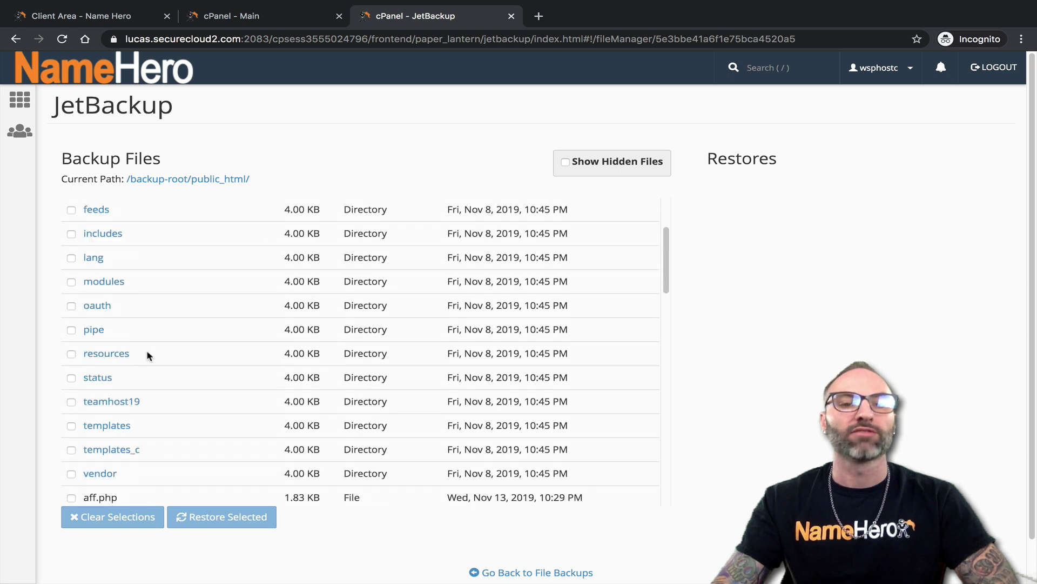
Select only the templates folder in the backup and add it to the restore queue
{"action": "left_click", "coordinate": [71, 303]}
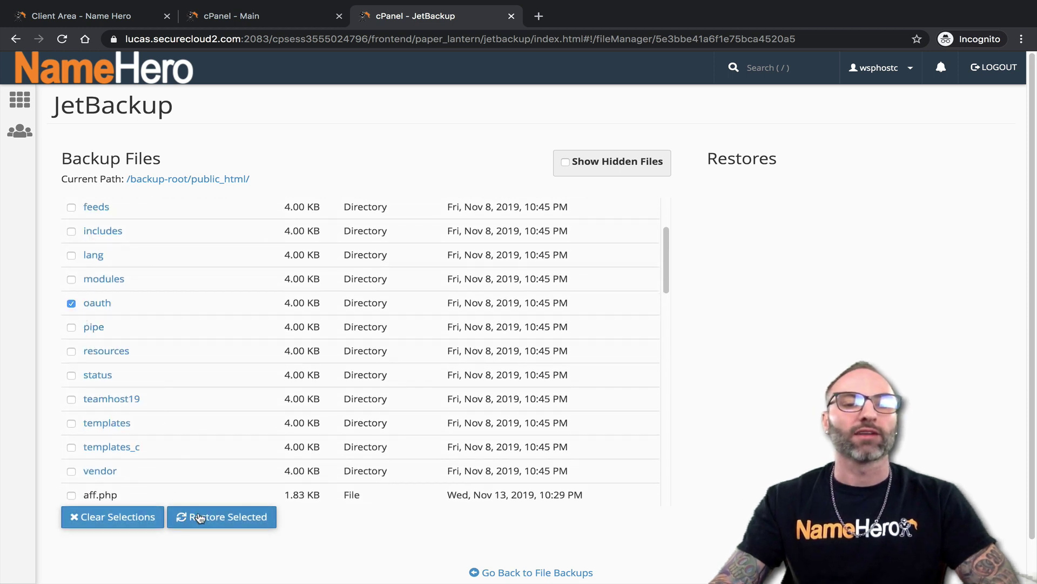
{"action": "left_click", "coordinate": [77, 303]}
{"action": "left_click", "coordinate": [71, 424]}
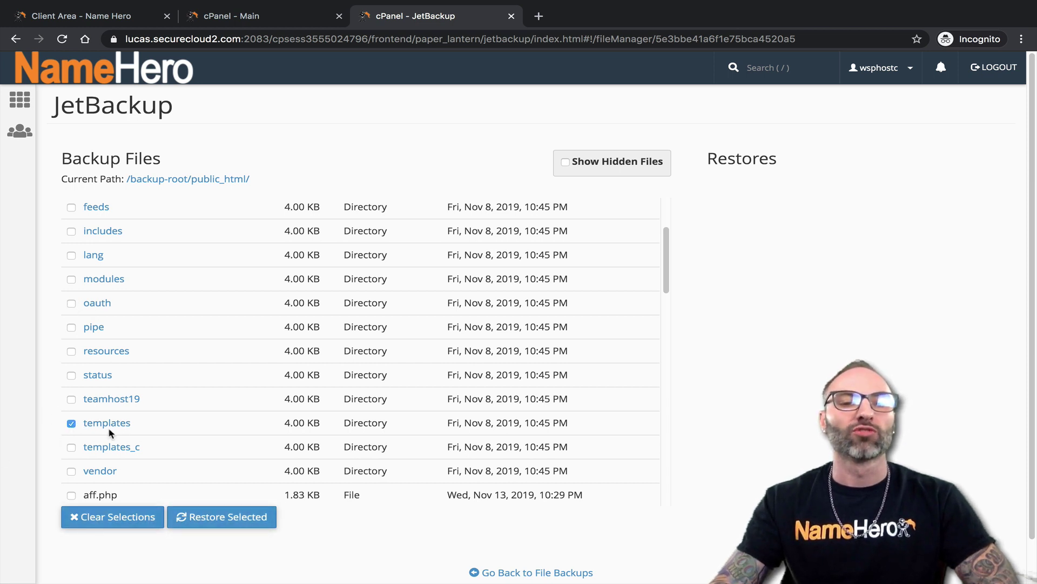
{"action": "left_click", "coordinate": [225, 519]}
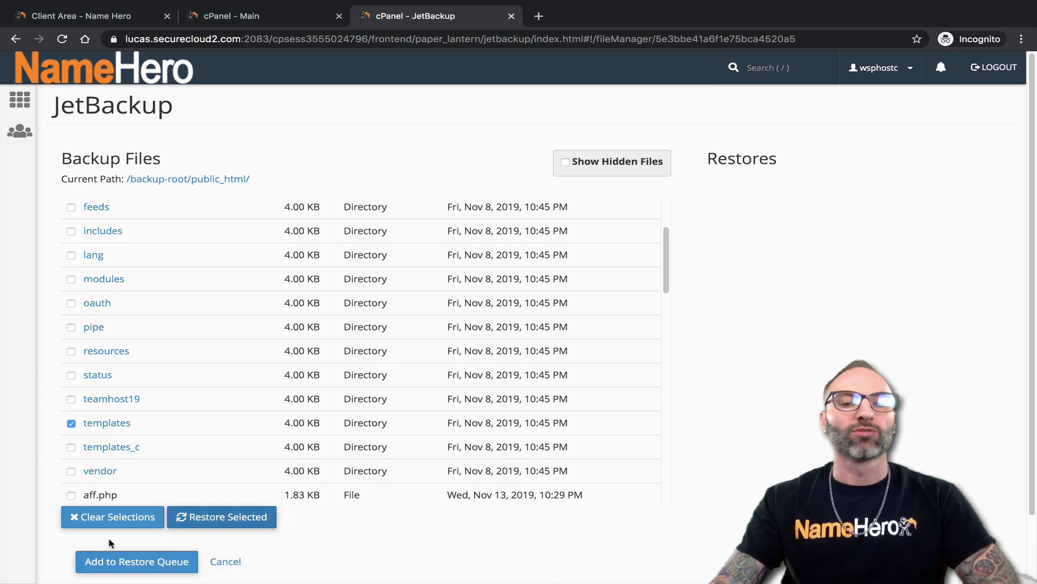
{"action": "scroll", "coordinate": [144, 547], "scroll_direction": "down", "scroll_amount": 1}
{"action": "left_click", "coordinate": [172, 499]}
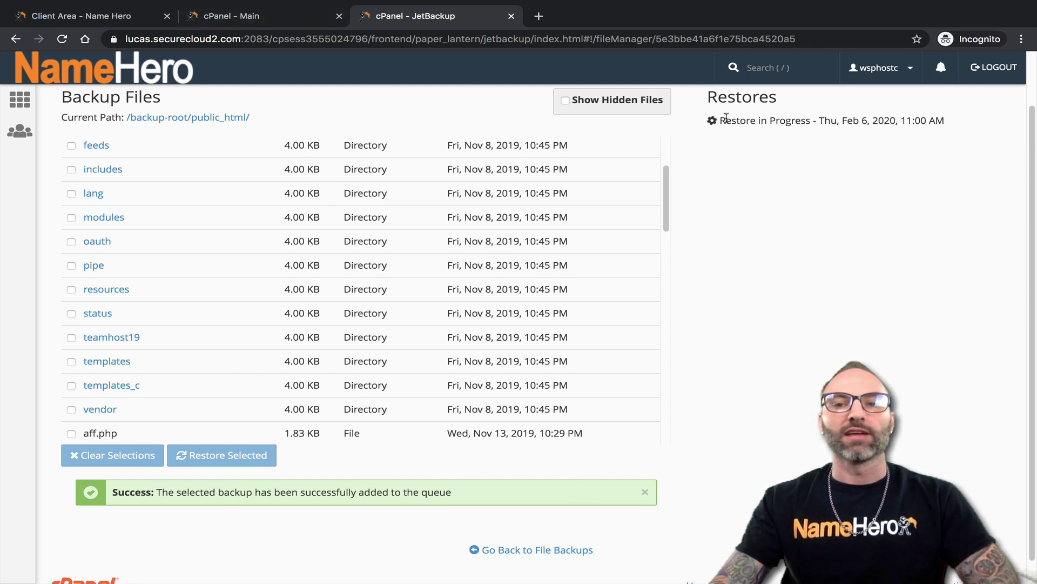
{"action": "left_click_drag", "start_coordinate": [726, 118], "coordinate": [721, 122]}
Confirm the Restore - Files job shows Completed in JetBackup's Queue, then close that tab
{"action": "left_click", "coordinate": [273, 21]}
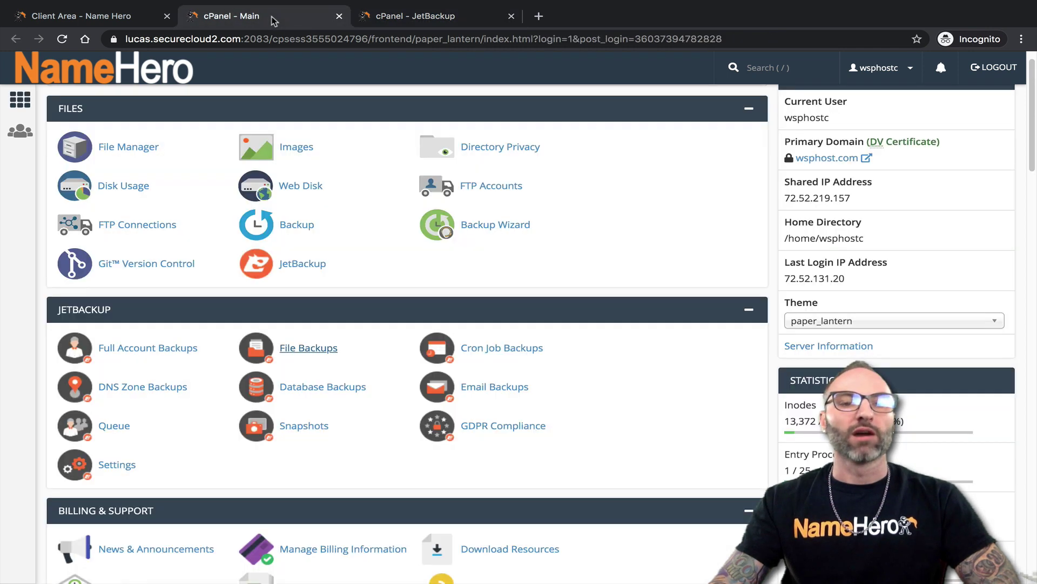
{"action": "middle_click", "coordinate": [114, 426]}
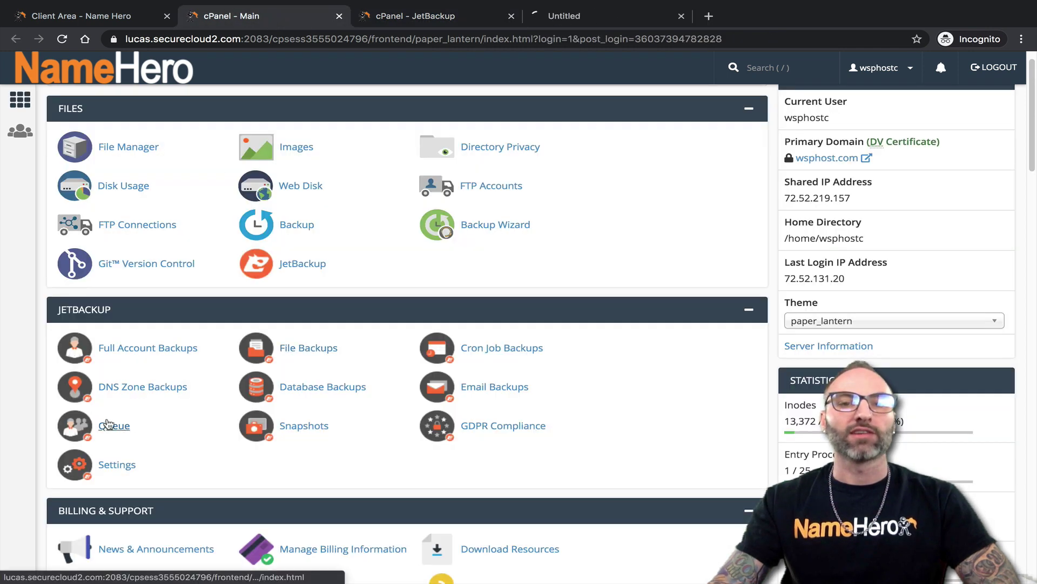
{"action": "left_click", "coordinate": [569, 21]}
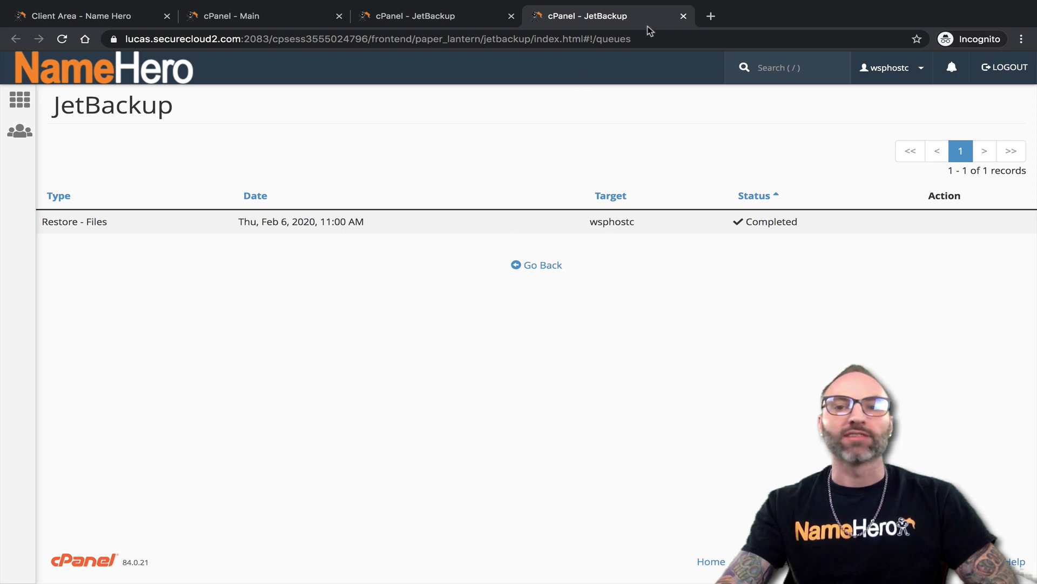
{"action": "left_click", "coordinate": [684, 15]}
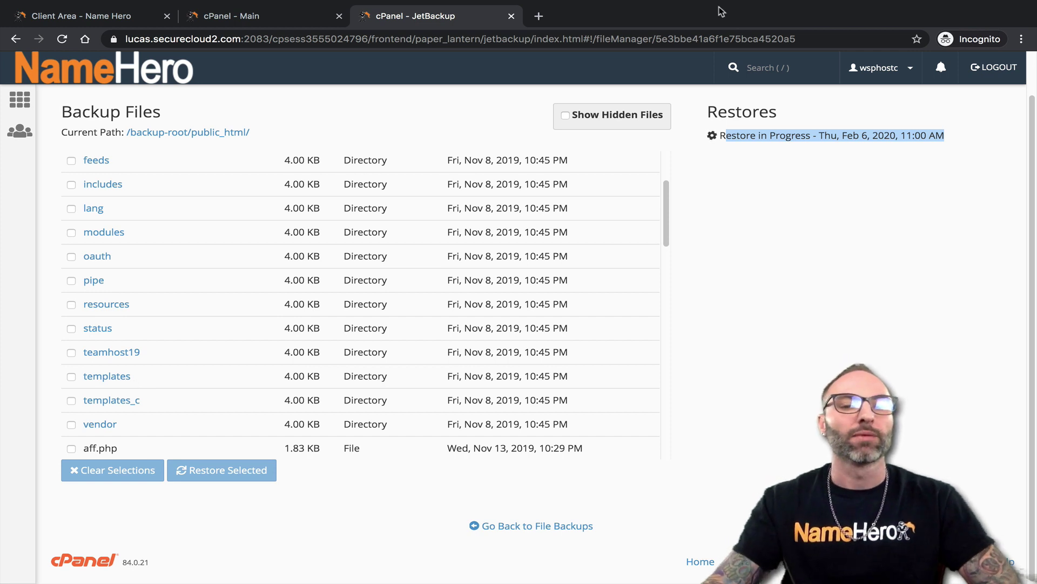
Tick aff.php for restoring in the backup's public_html file list
{"action": "scroll", "coordinate": [157, 234], "scroll_direction": "down", "scroll_amount": 1}
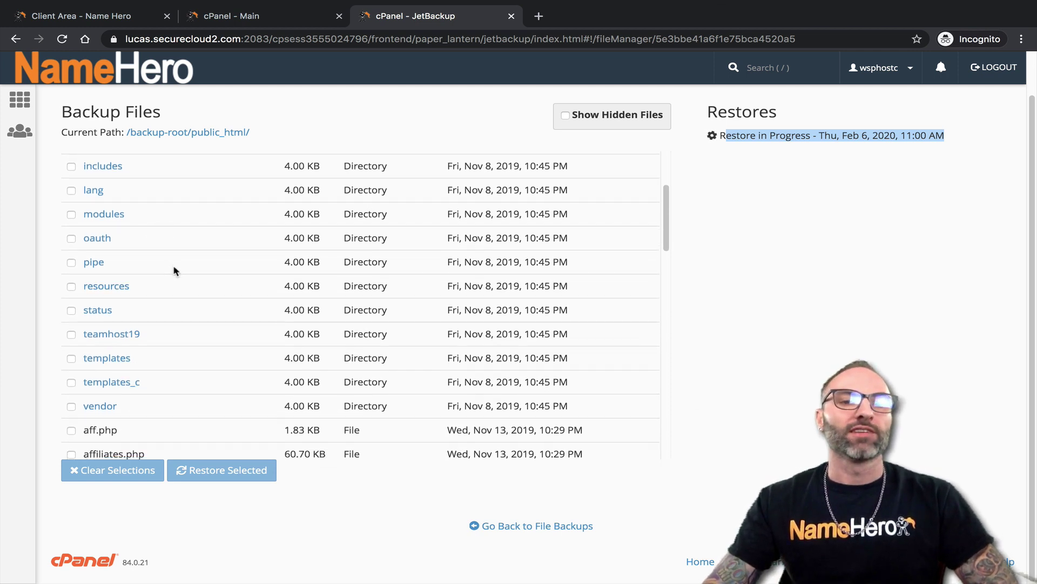
{"action": "scroll", "coordinate": [173, 270], "scroll_direction": "down", "scroll_amount": 1}
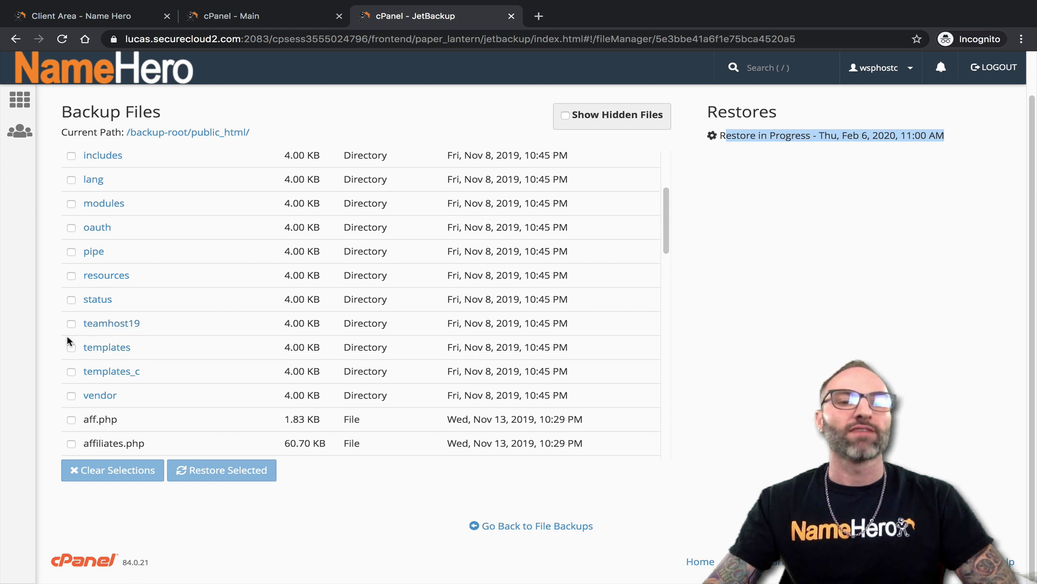
{"action": "scroll", "coordinate": [184, 270], "scroll_direction": "down", "scroll_amount": 2}
{"action": "scroll", "coordinate": [188, 275], "scroll_direction": "down", "scroll_amount": 1}
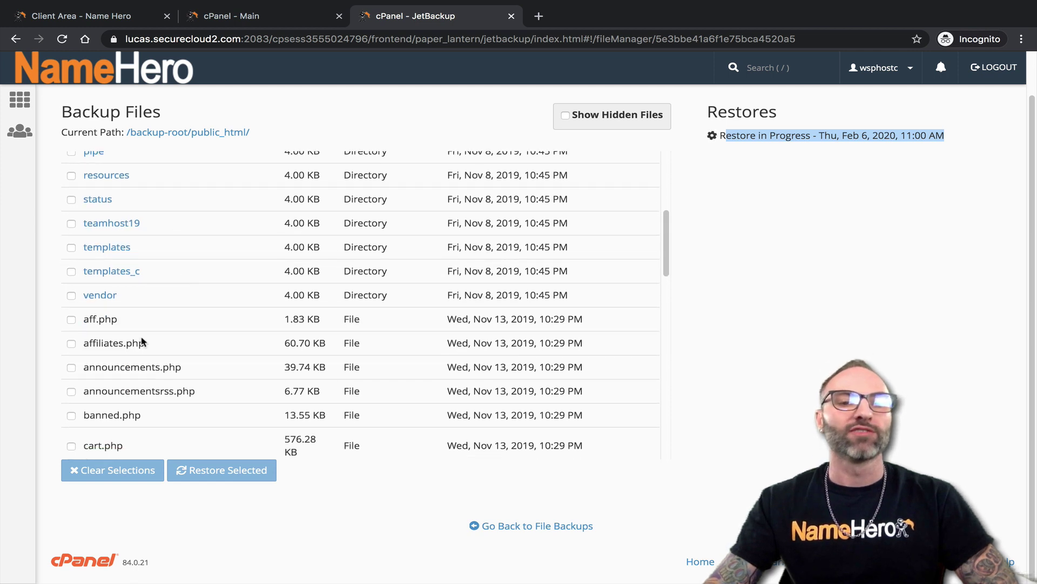
{"action": "left_click", "coordinate": [71, 320]}
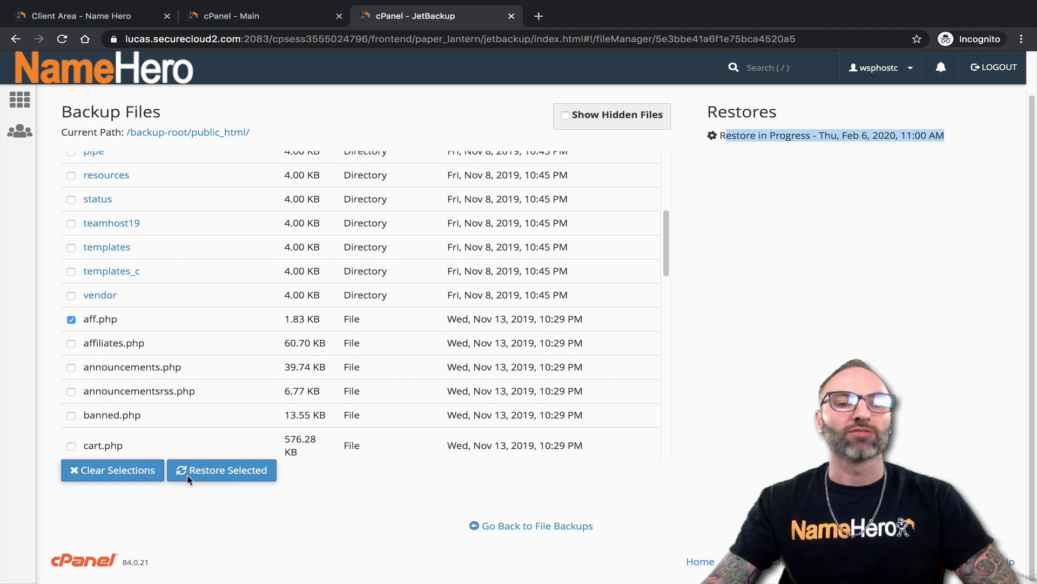
{"action": "scroll", "coordinate": [76, 292], "scroll_direction": "down", "scroll_amount": 2}
{"action": "left_click", "coordinate": [77, 299]}
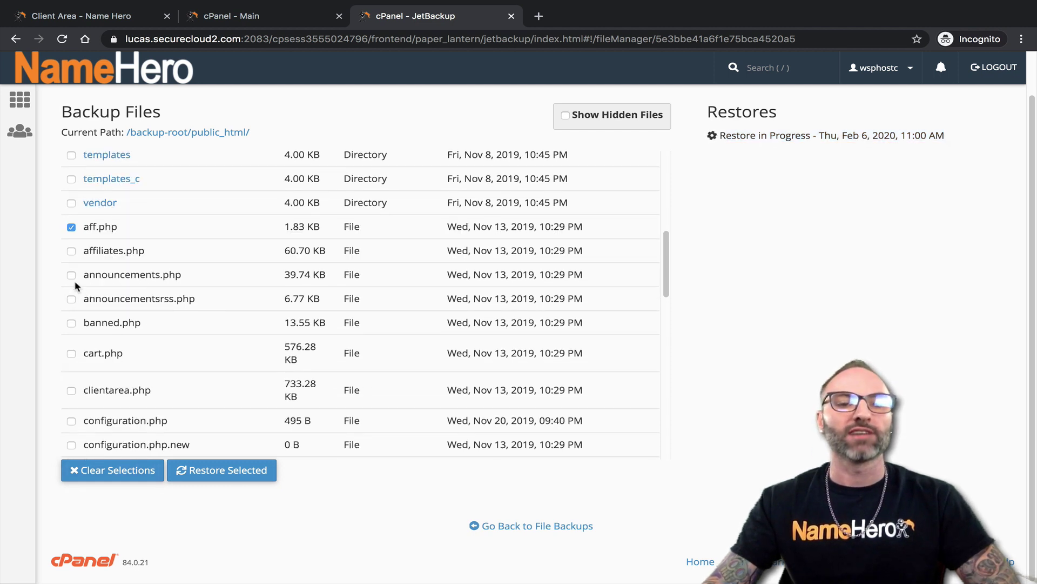
{"action": "scroll", "coordinate": [90, 294], "scroll_direction": "down", "scroll_amount": 2}
{"action": "scroll", "coordinate": [97, 324], "scroll_direction": "down", "scroll_amount": 2}
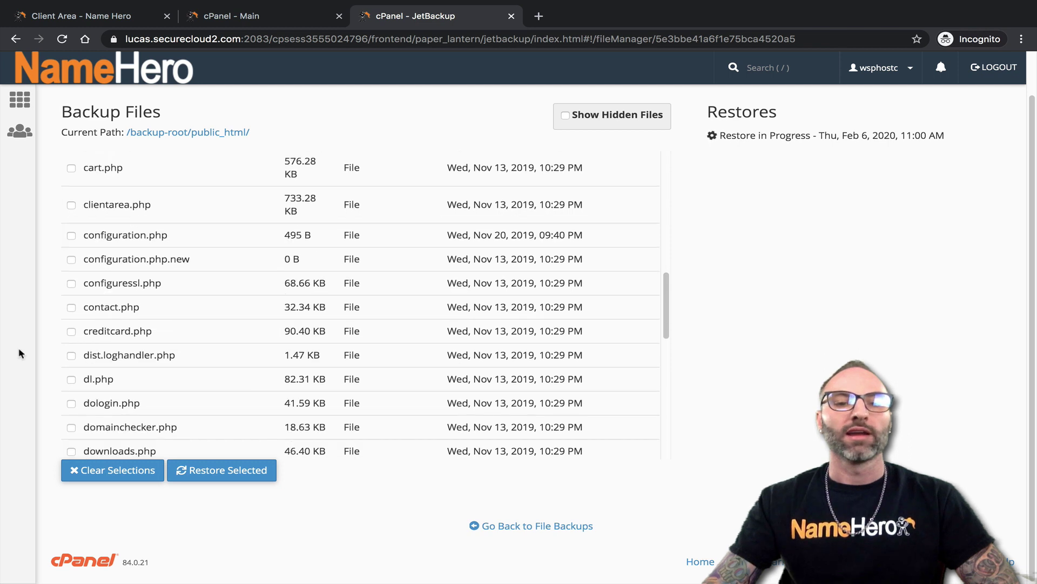
{"action": "scroll", "coordinate": [254, 394], "scroll_direction": "up", "scroll_amount": 7}
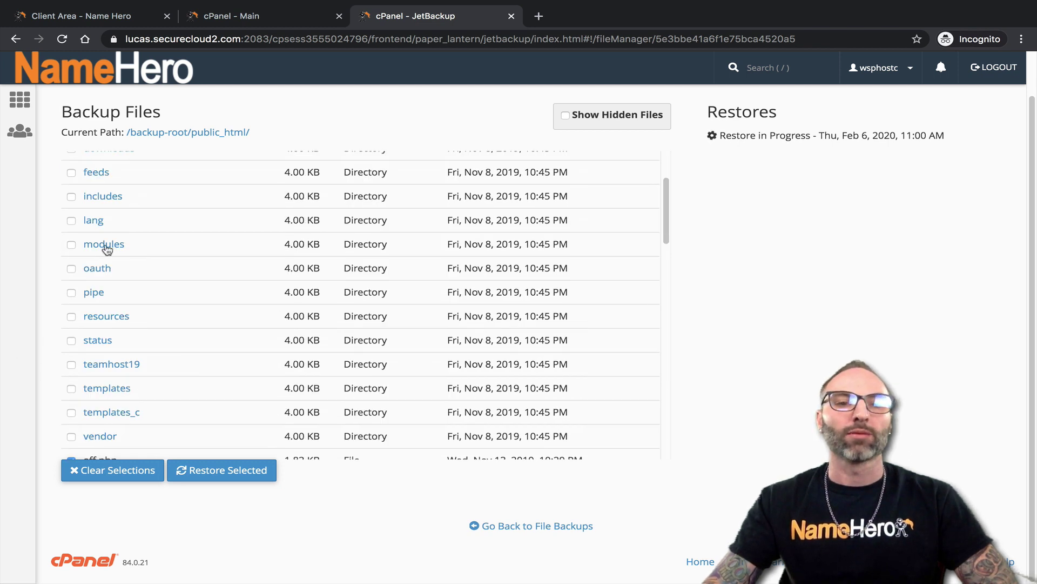
{"action": "scroll", "coordinate": [179, 297], "scroll_direction": "up", "scroll_amount": 2}
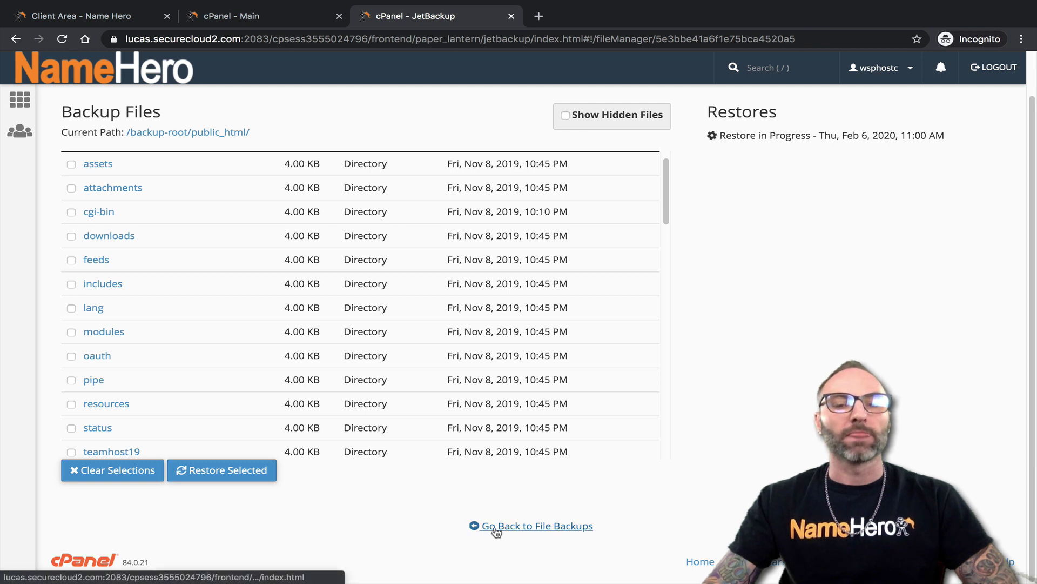
{"action": "scroll", "coordinate": [76, 156], "scroll_direction": "up", "scroll_amount": 1}
Return to the backup root, peek into mail, then reopen public_html and scroll back to the top
{"action": "left_click", "coordinate": [157, 133]}
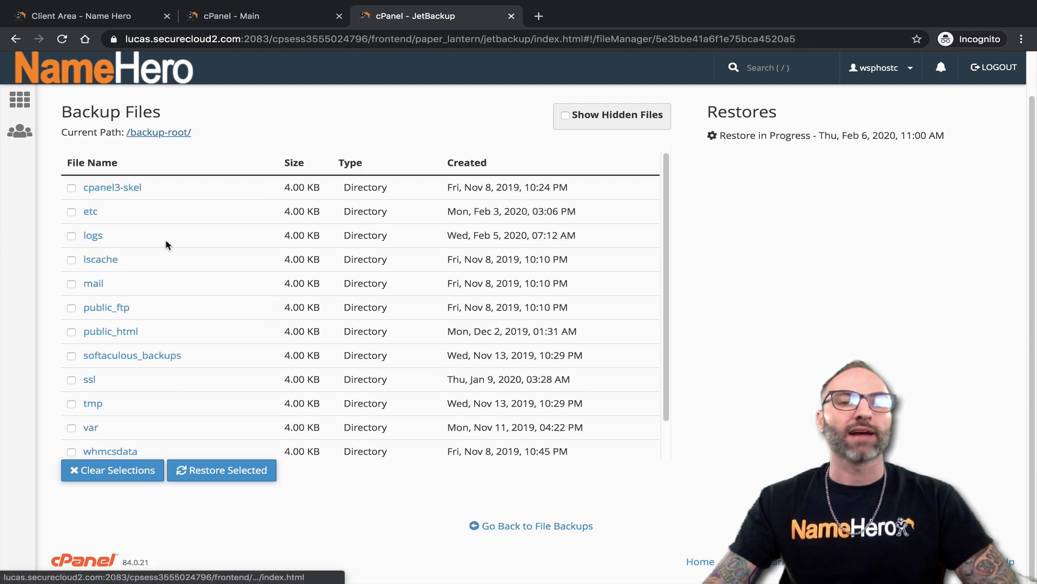
{"action": "scroll", "coordinate": [177, 244], "scroll_direction": "down", "scroll_amount": 2}
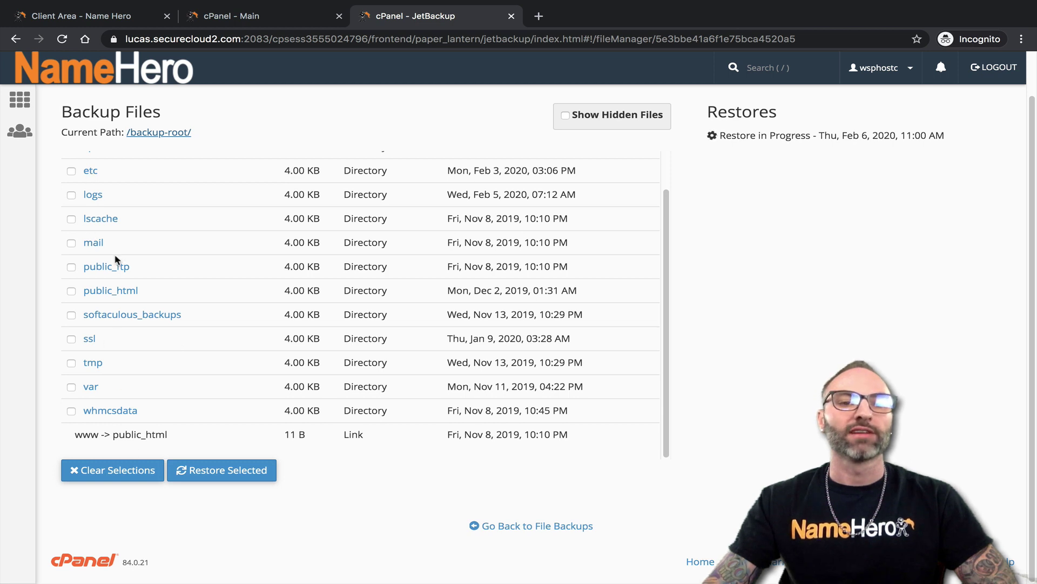
{"action": "scroll", "coordinate": [120, 265], "scroll_direction": "up", "scroll_amount": 2}
{"action": "left_click", "coordinate": [103, 285]}
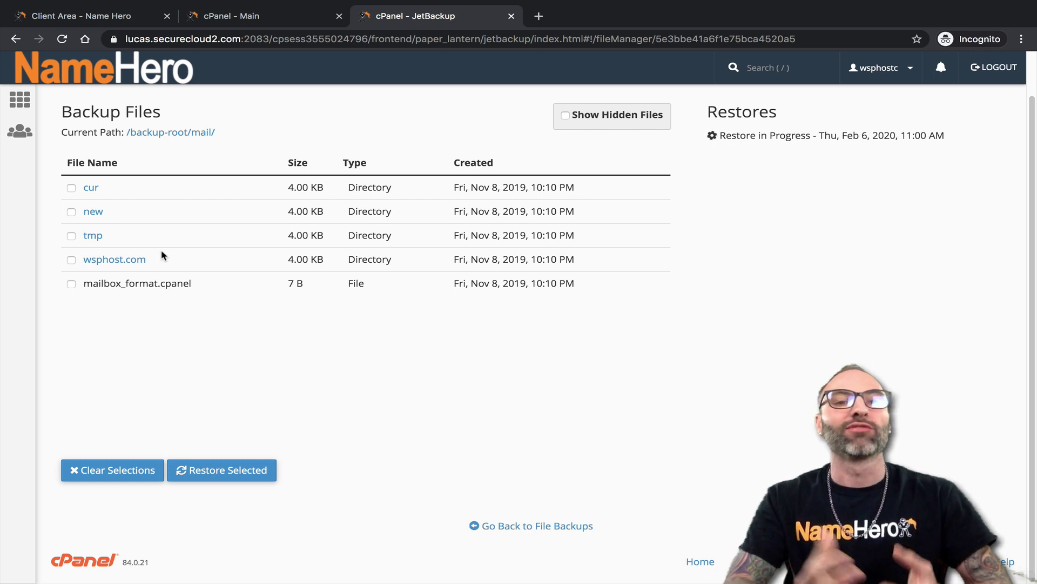
{"action": "left_click", "coordinate": [139, 133]}
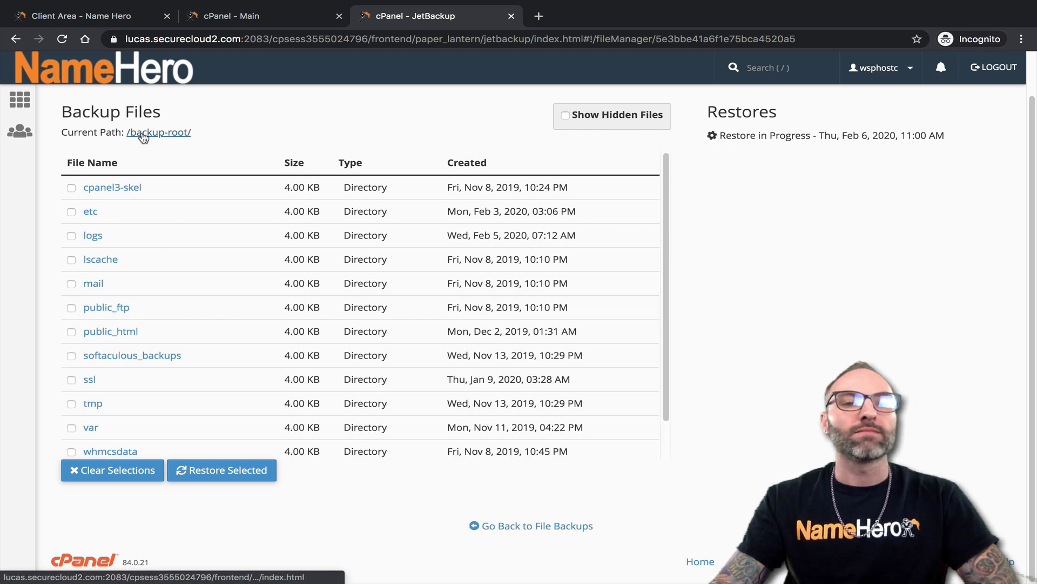
{"action": "scroll", "coordinate": [97, 323], "scroll_direction": "down", "scroll_amount": 1}
{"action": "left_click", "coordinate": [100, 291]}
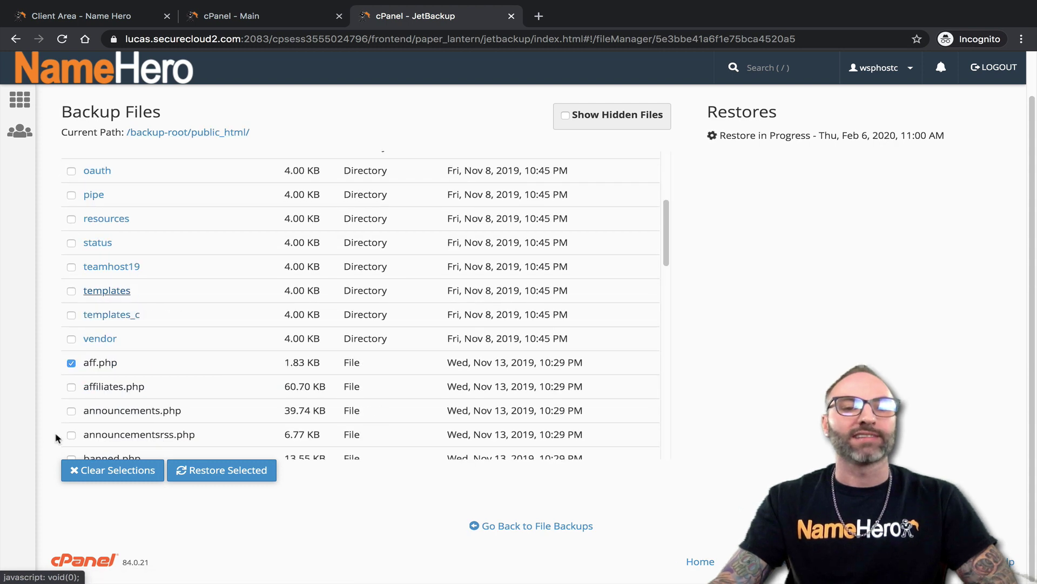
{"action": "scroll", "coordinate": [87, 403], "scroll_direction": "down", "scroll_amount": 5}
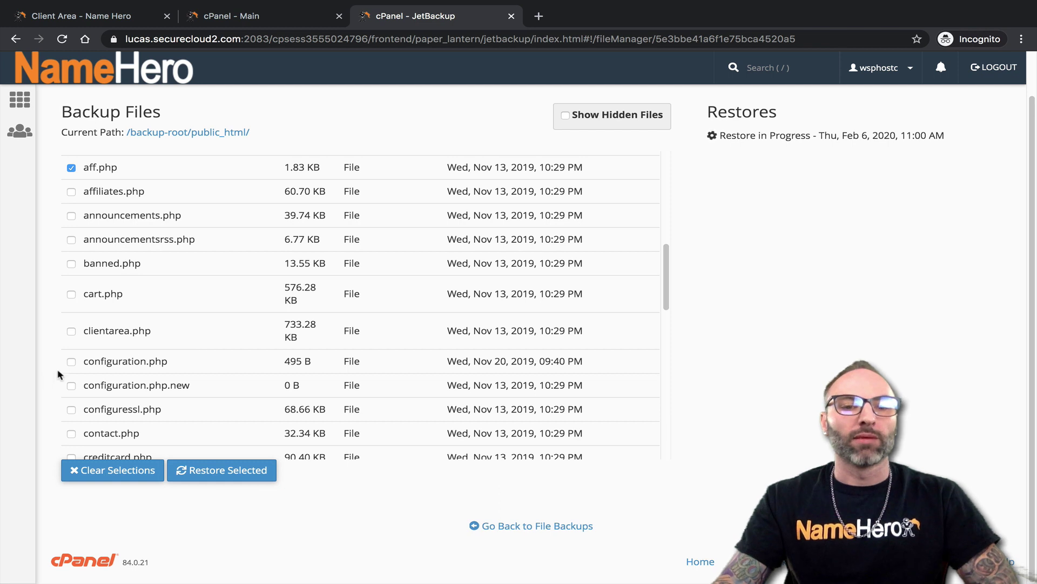
{"action": "scroll", "coordinate": [114, 368], "scroll_direction": "down", "scroll_amount": 4}
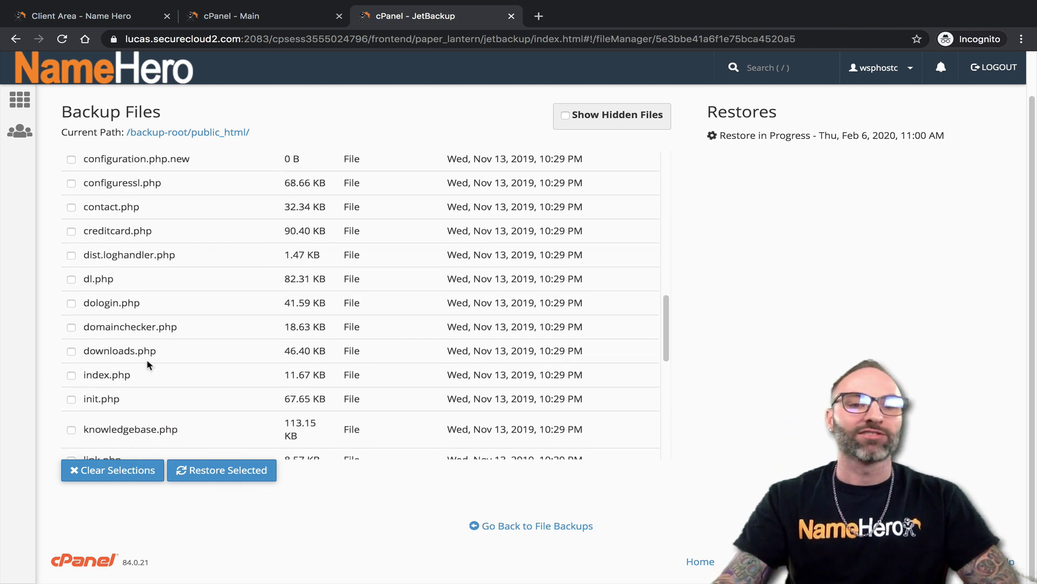
{"action": "scroll", "coordinate": [157, 346], "scroll_direction": "up", "scroll_amount": 1}
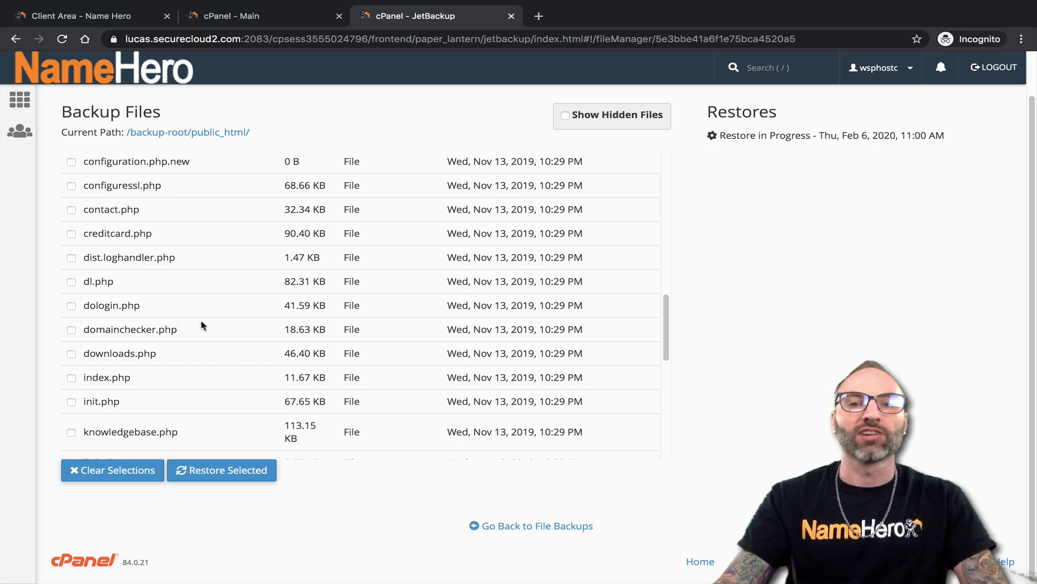
{"action": "scroll", "coordinate": [209, 315], "scroll_direction": "up", "scroll_amount": 1}
{"action": "scroll", "coordinate": [241, 292], "scroll_direction": "up", "scroll_amount": 12}
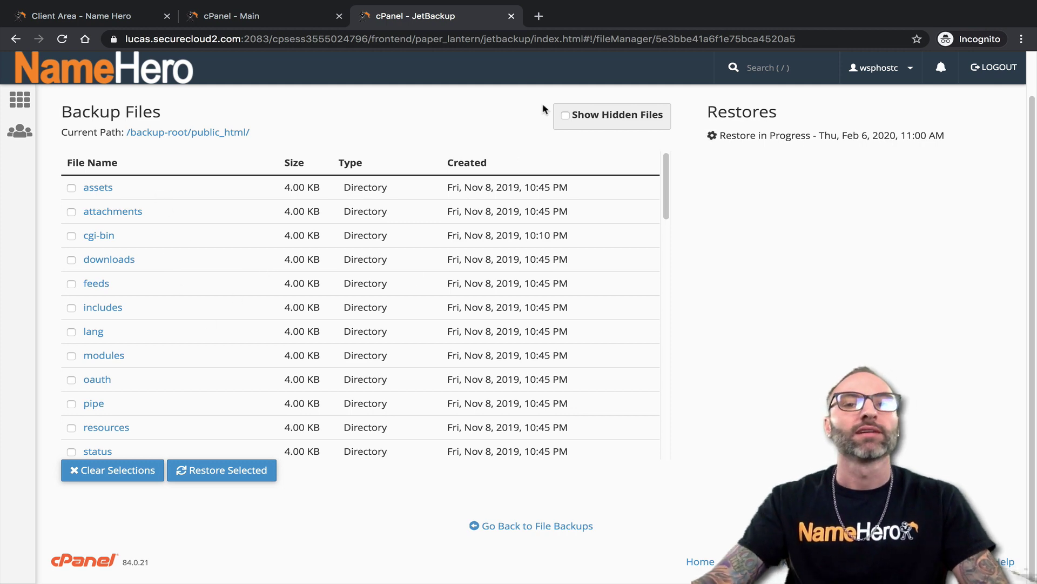
Close the JetBackup tab and filter cPanel tools with 'cron'
{"action": "left_click", "coordinate": [511, 15]}
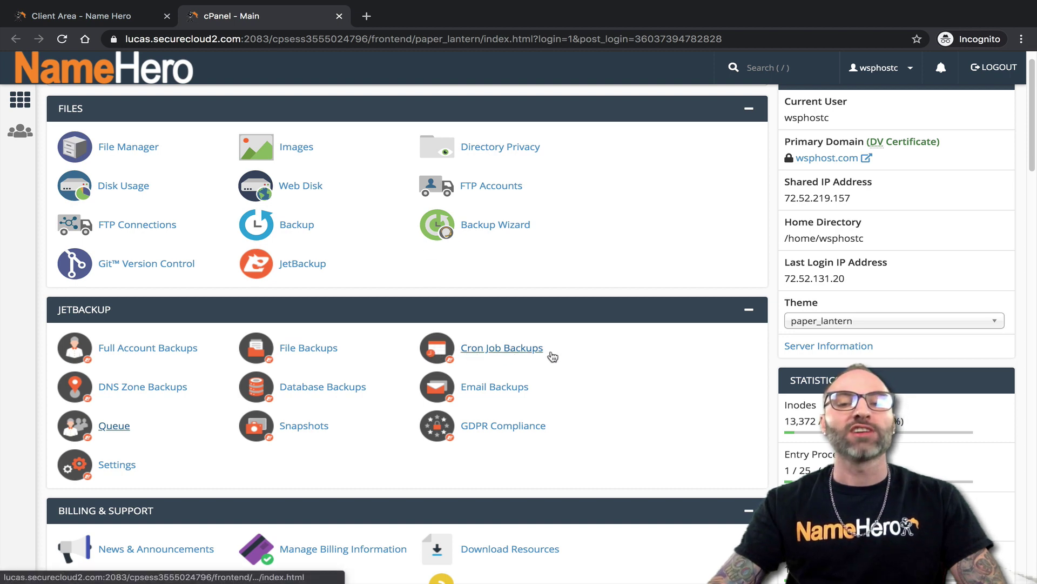
{"action": "scroll", "coordinate": [331, 370], "scroll_direction": "up", "scroll_amount": 1}
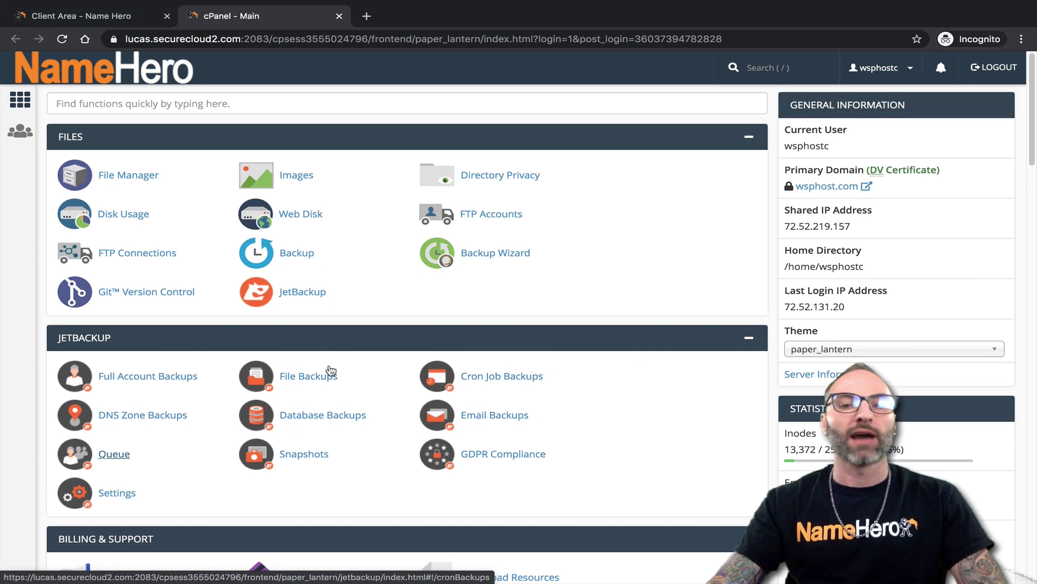
{"action": "left_click", "coordinate": [85, 108]}
{"action": "type", "text": "cr"}
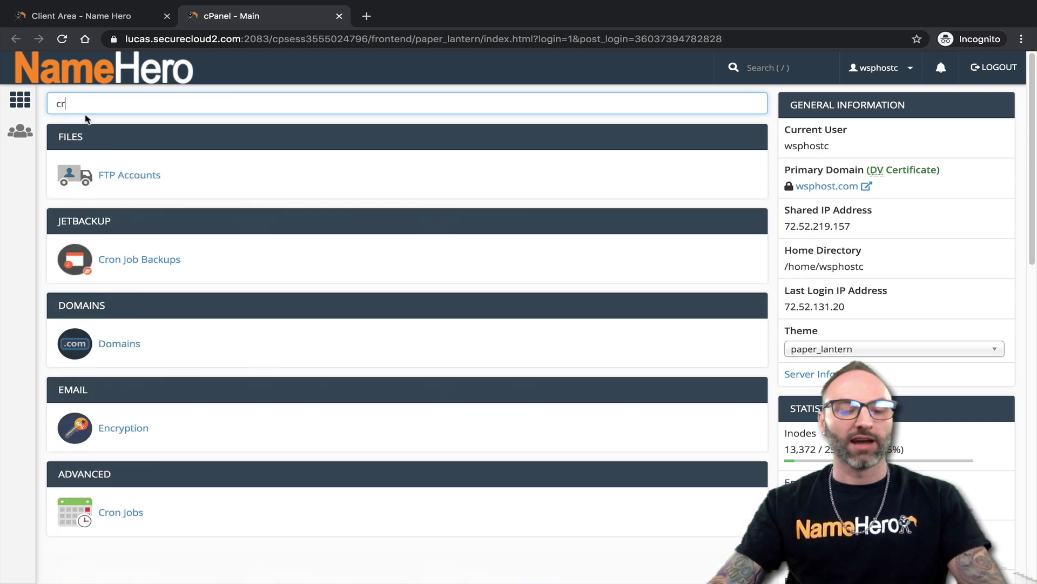
{"action": "type", "text": "on"}
Review the one existing job on the Cron Jobs page, then close that tab
{"action": "middle_click", "coordinate": [73, 253]}
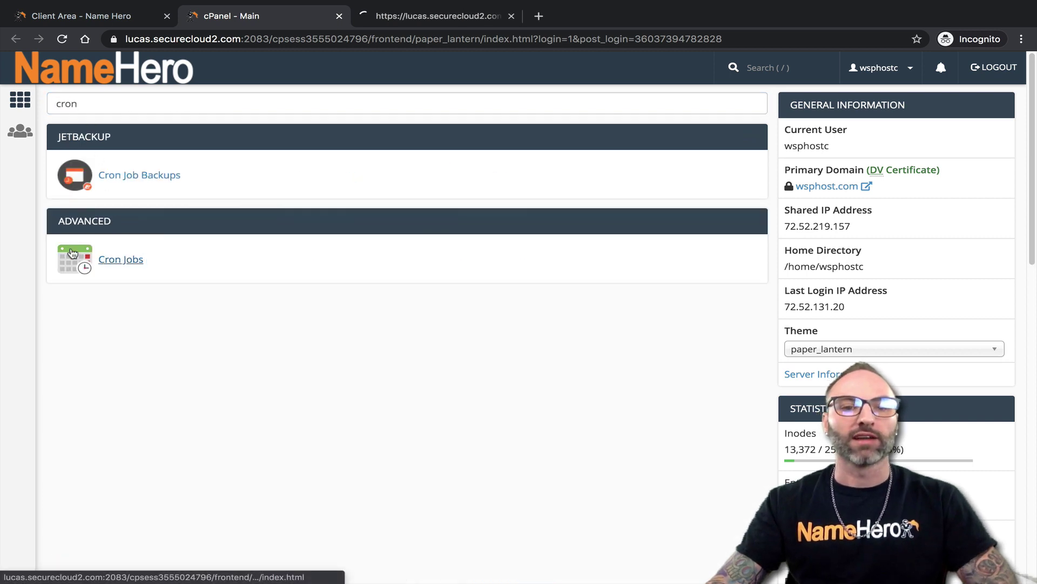
{"action": "left_click", "coordinate": [372, 20]}
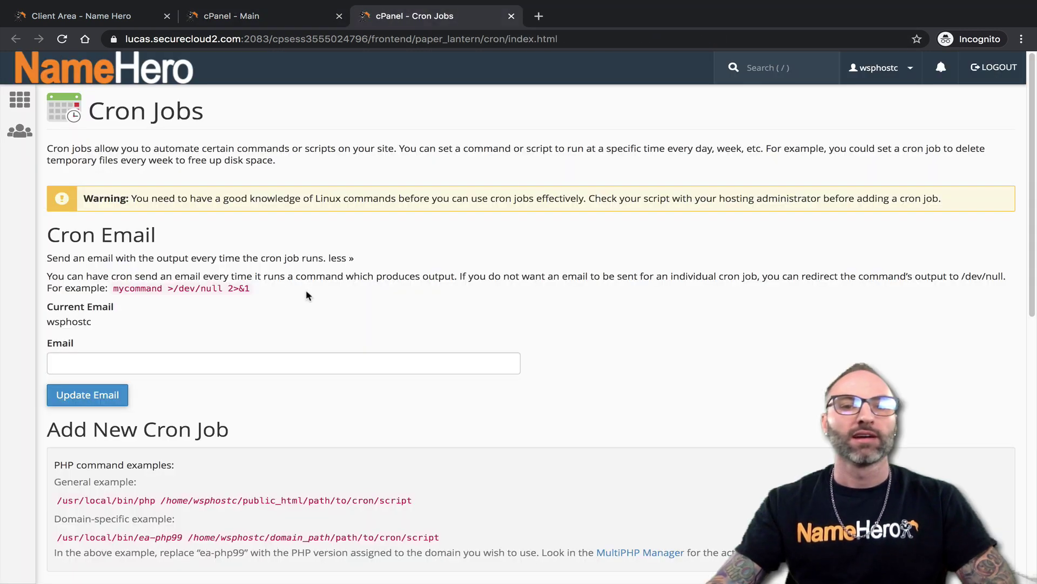
{"action": "scroll", "coordinate": [306, 295], "scroll_direction": "down", "scroll_amount": 10}
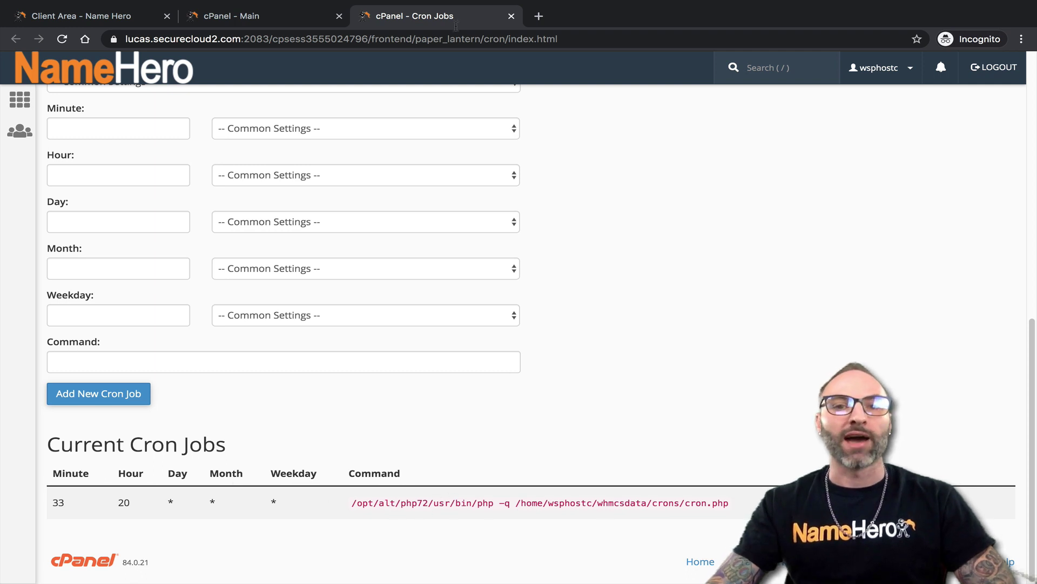
{"action": "left_click", "coordinate": [511, 16]}
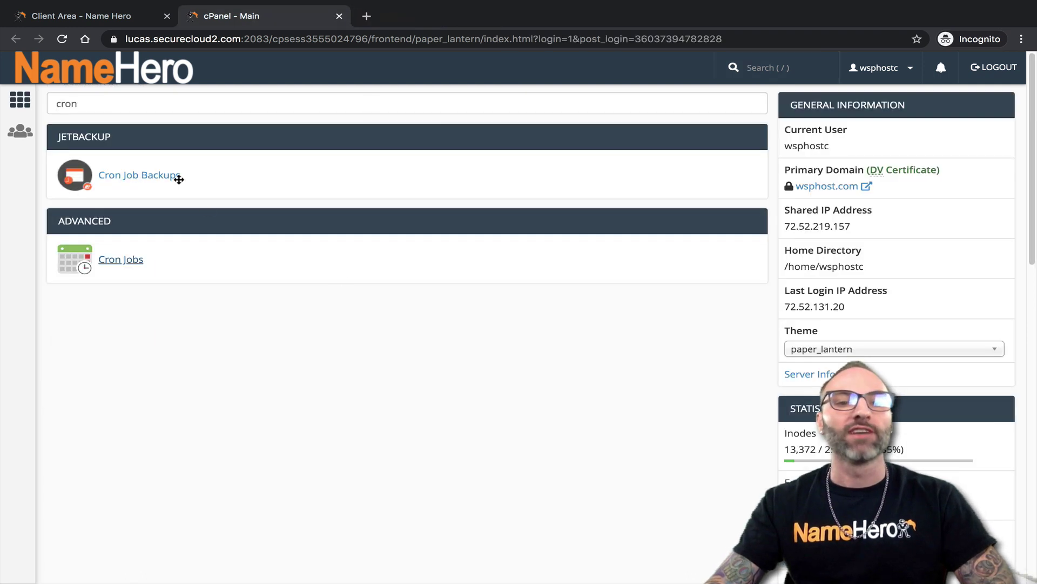
Add the Feb 2, 2020 cron job backup to the restore queue and close JetBackup
{"action": "left_click", "coordinate": [160, 181]}
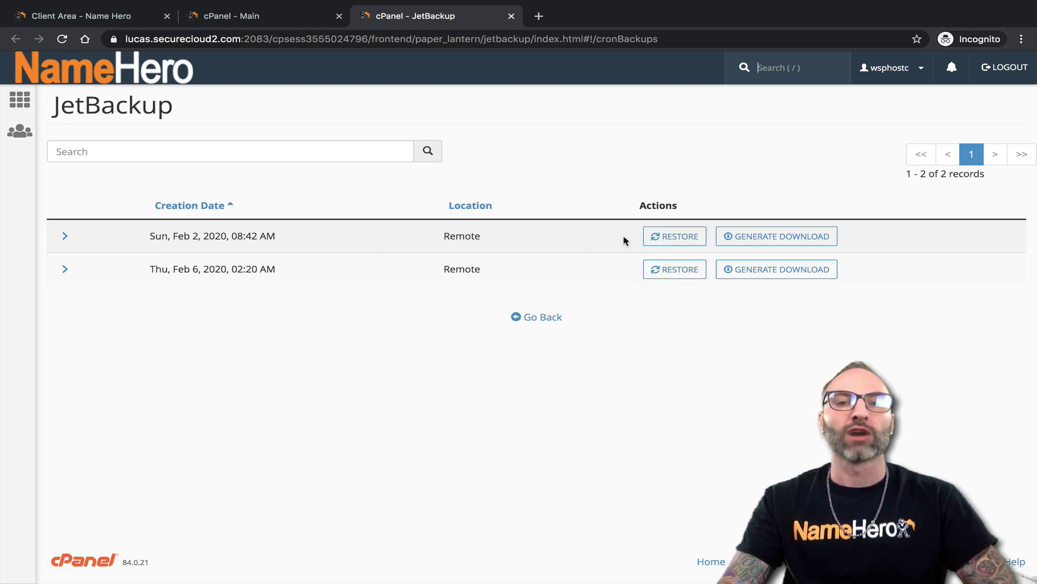
{"action": "left_click", "coordinate": [666, 234]}
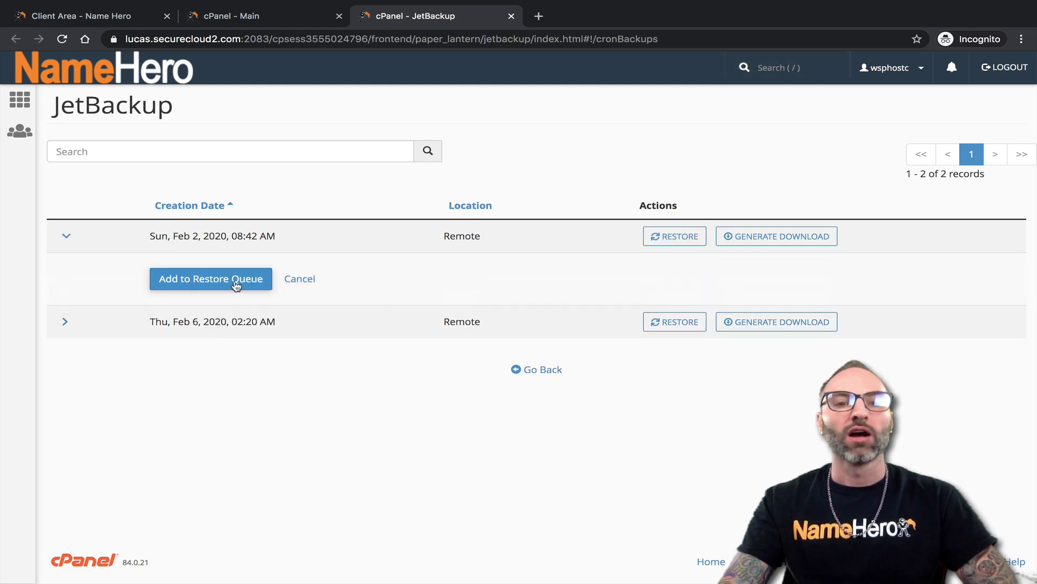
{"action": "left_click", "coordinate": [204, 276]}
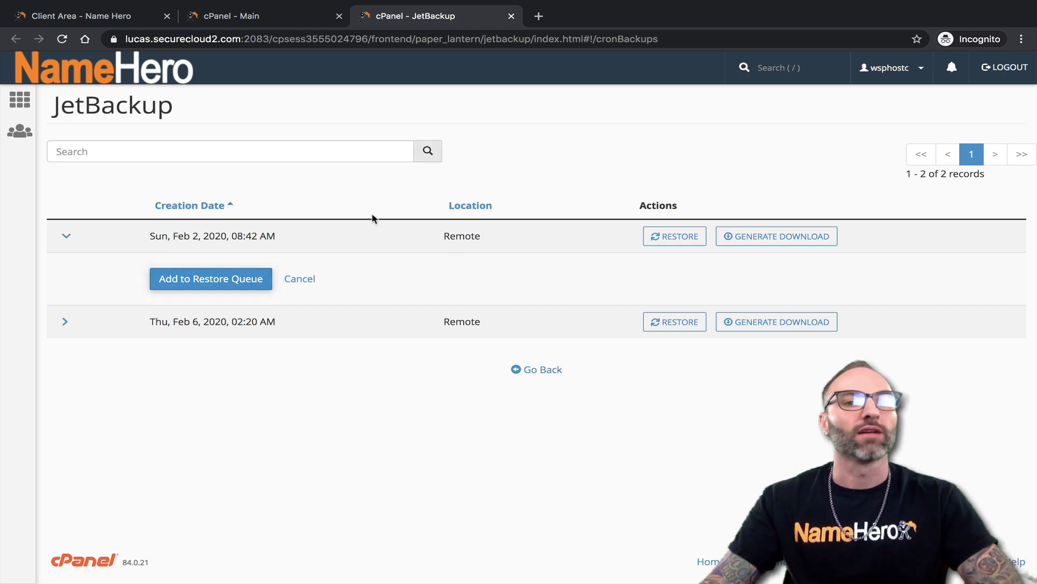
{"action": "left_click", "coordinate": [512, 17]}
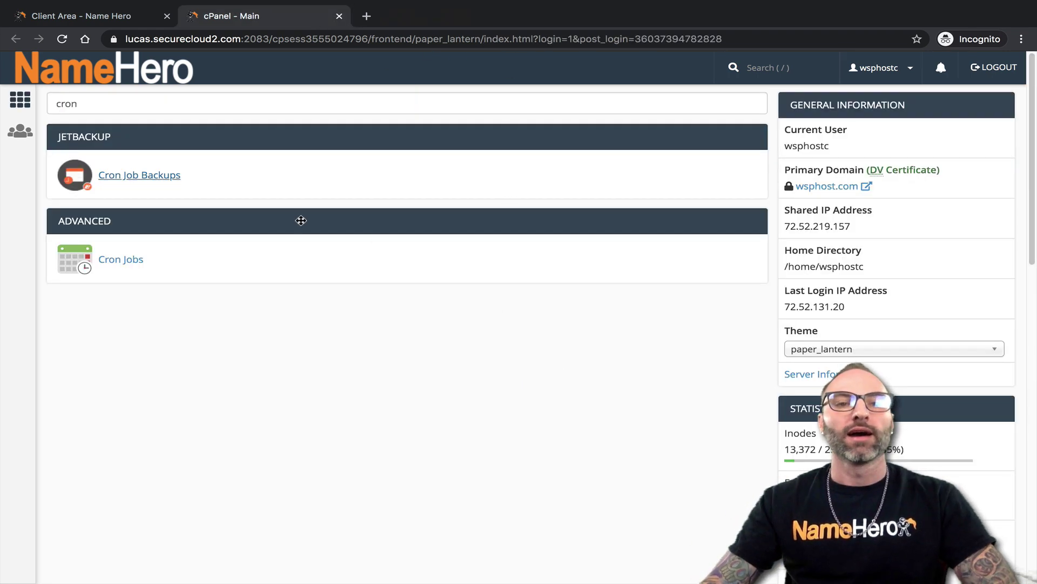
Replace the 'cron' tool search with 'dn' to list DNS tools
{"action": "double_click", "coordinate": [170, 111]}
{"action": "key", "text": "BackSpace"}
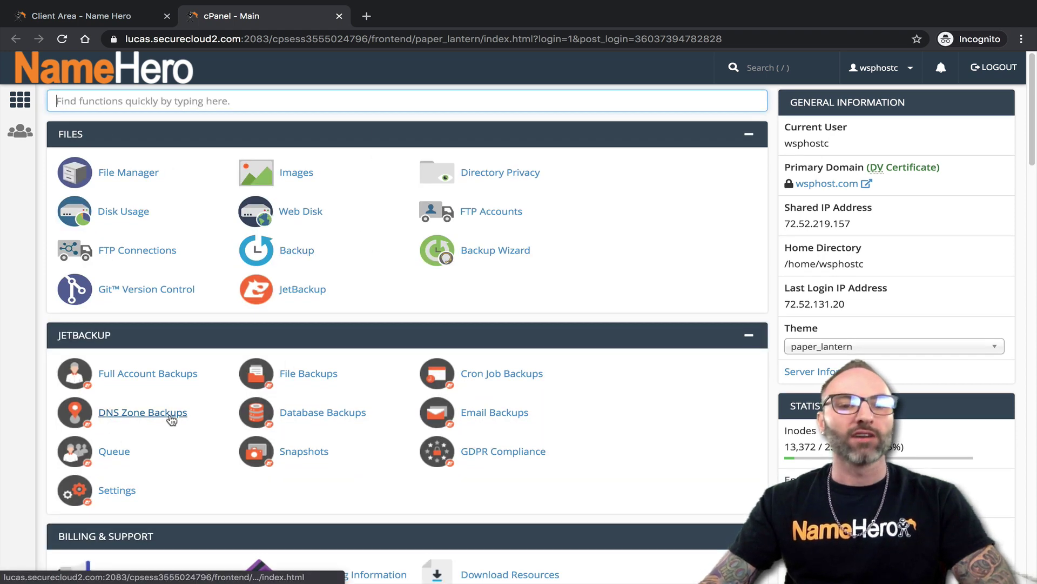
{"action": "type", "text": "dns"}
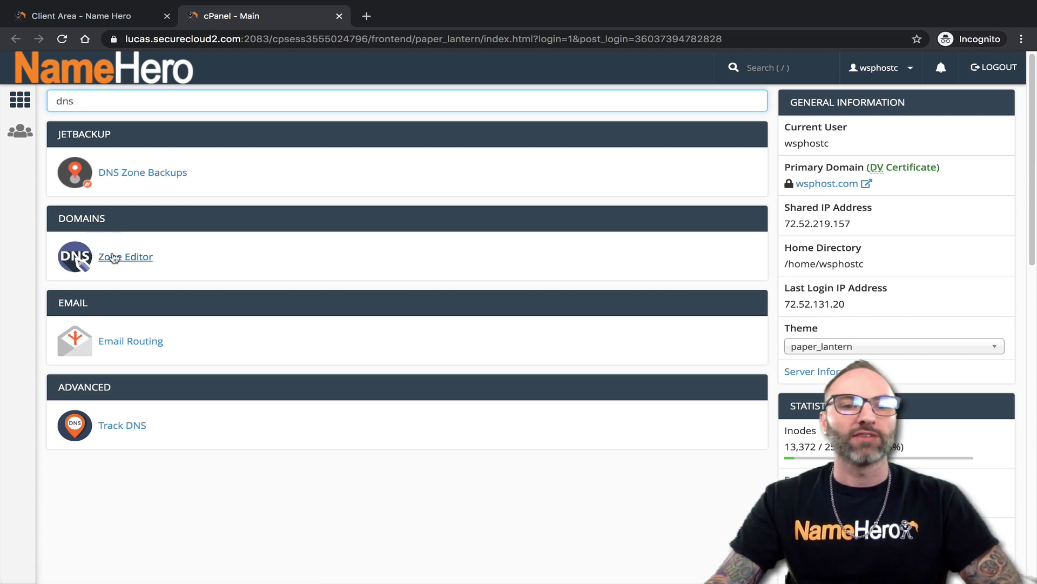
Open Zone Editor in a new tab and review wsphost.com's DNS records
{"action": "left_click", "coordinate": [127, 256], "text": "ctrl"}
{"action": "left_click", "coordinate": [467, 16]}
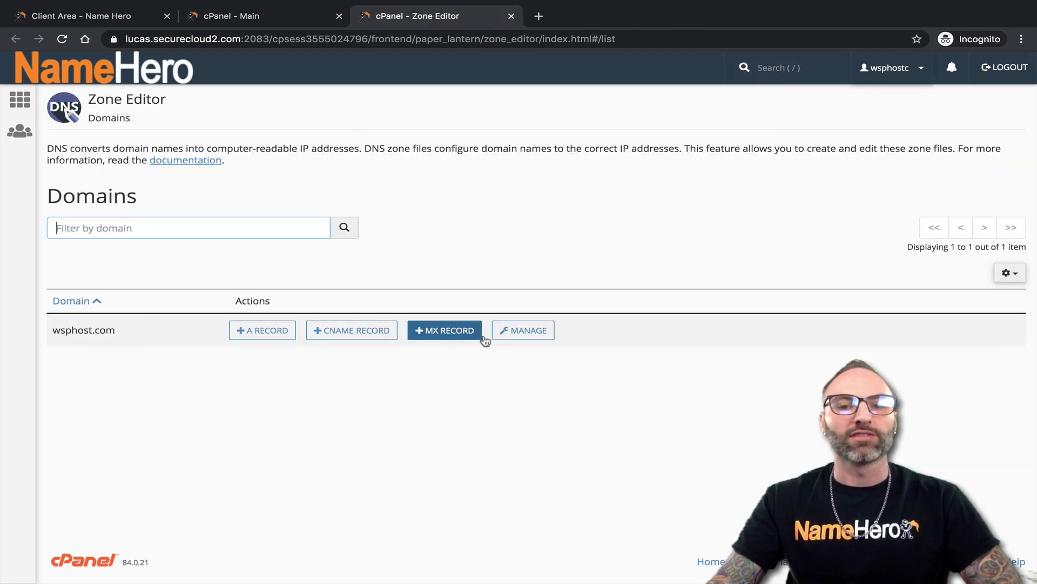
{"action": "left_click", "coordinate": [523, 331]}
{"action": "scroll", "coordinate": [296, 443], "scroll_direction": "down", "scroll_amount": 2}
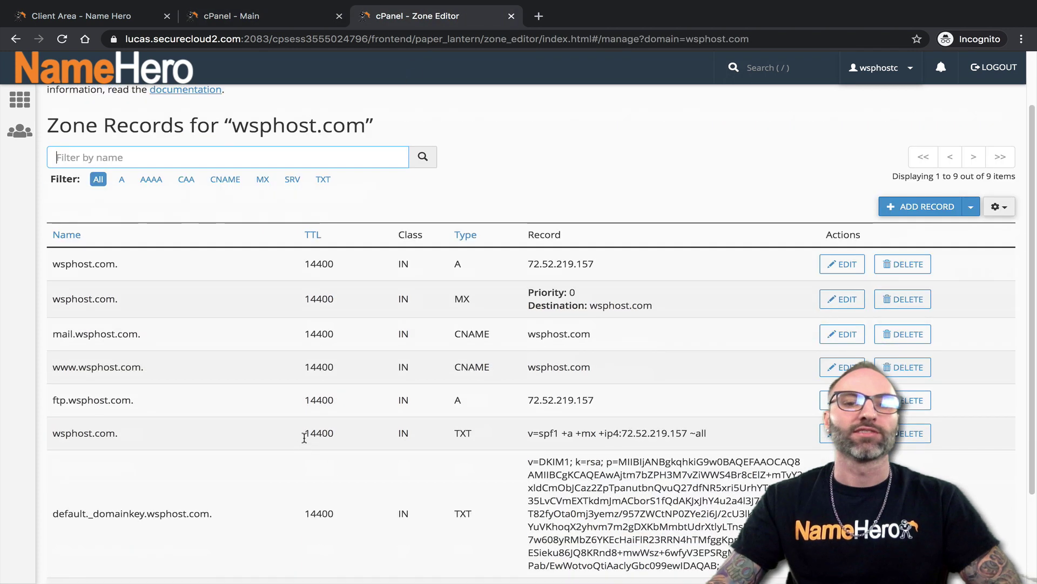
{"action": "scroll", "coordinate": [330, 338], "scroll_direction": "down", "scroll_amount": 3}
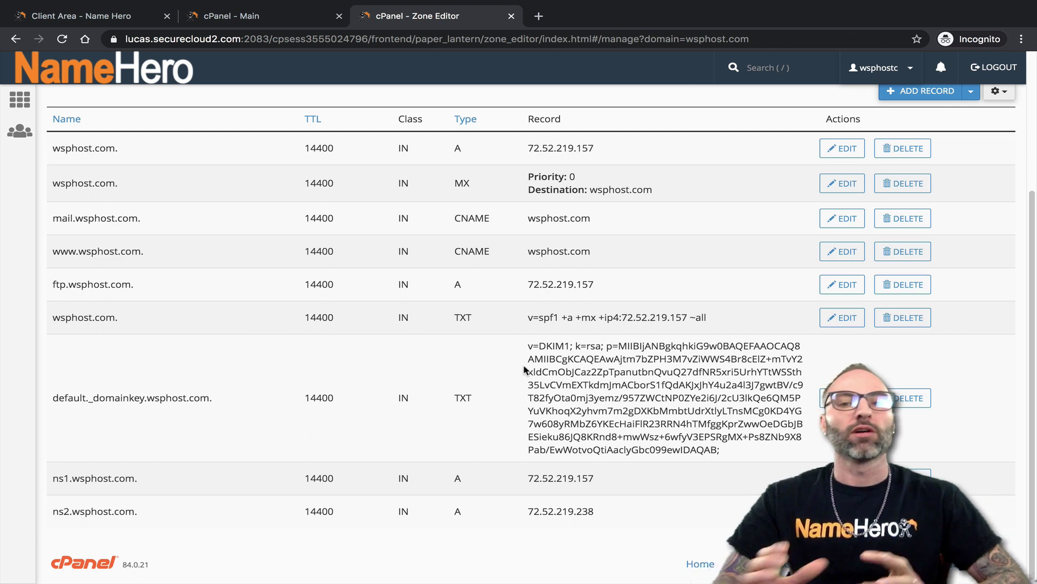
{"action": "scroll", "coordinate": [477, 382], "scroll_direction": "up", "scroll_amount": 1}
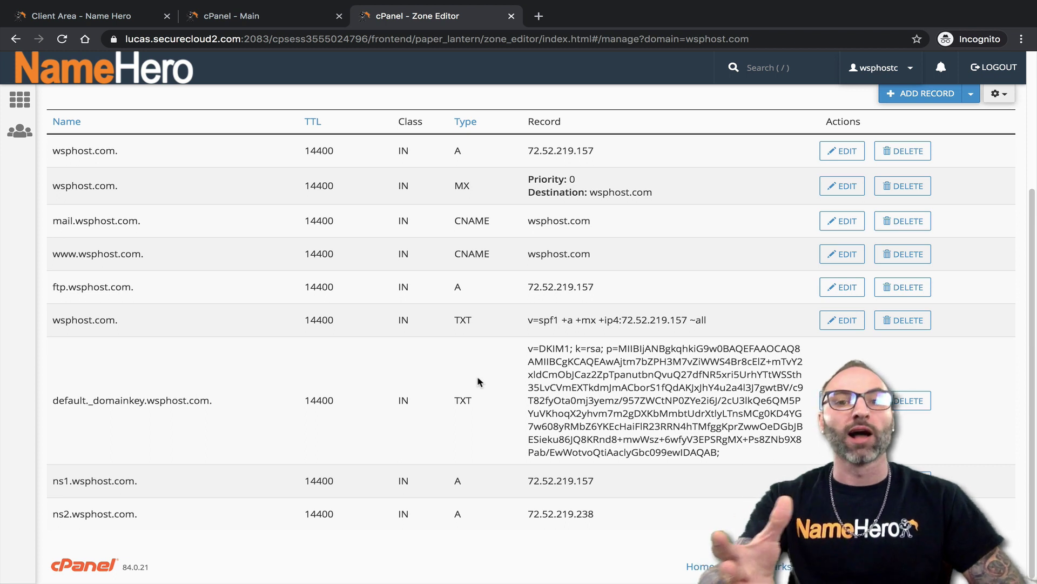
{"action": "left_click", "coordinate": [312, 21]}
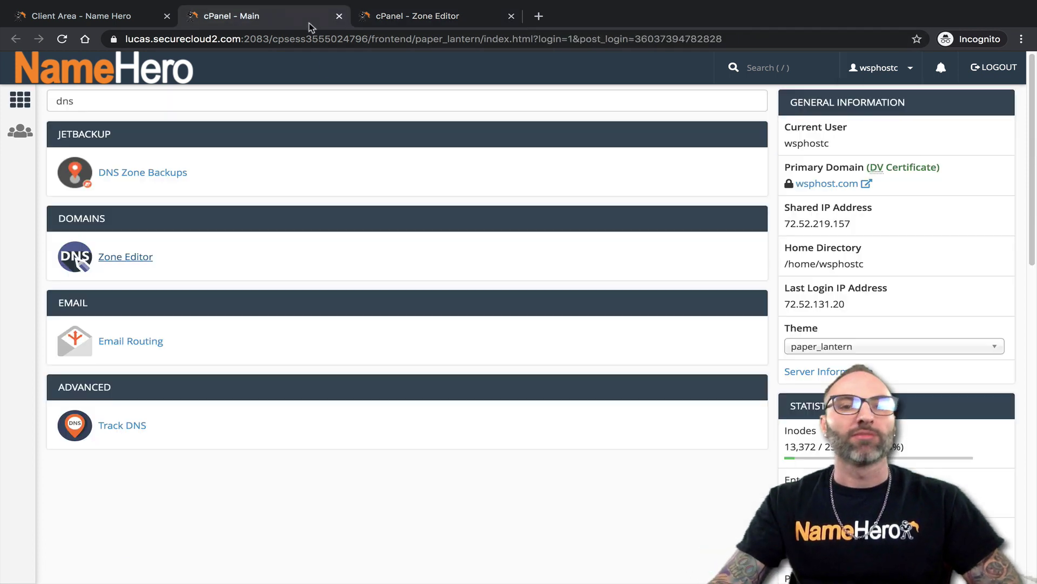
Open DNS Zone Backups and point out the Feb 2 and Feb 6, 2020 wsphost.com backup dates
{"action": "left_click", "coordinate": [171, 173]}
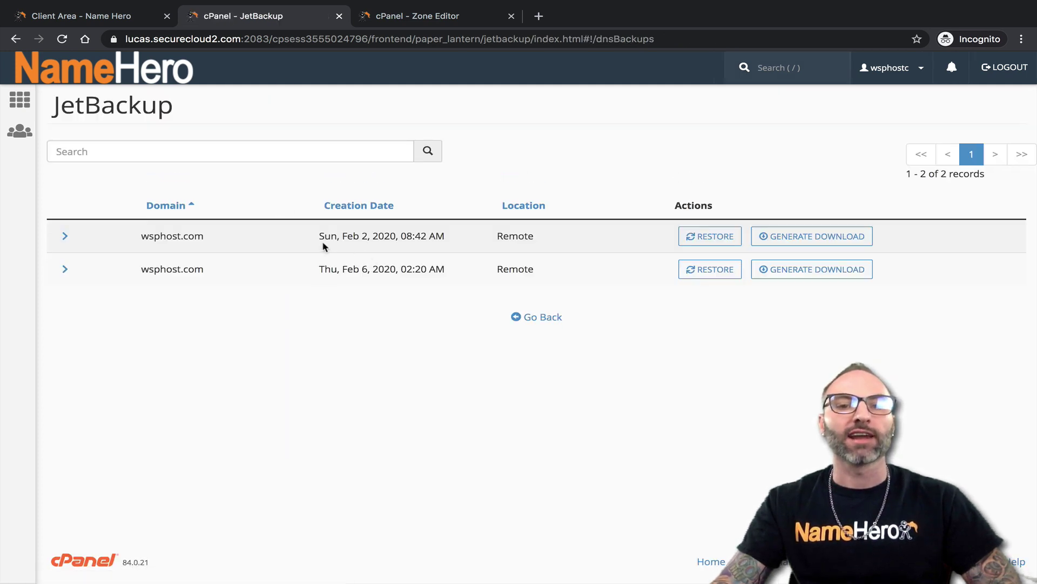
{"action": "left_click_drag", "start_coordinate": [322, 237], "coordinate": [299, 281]}
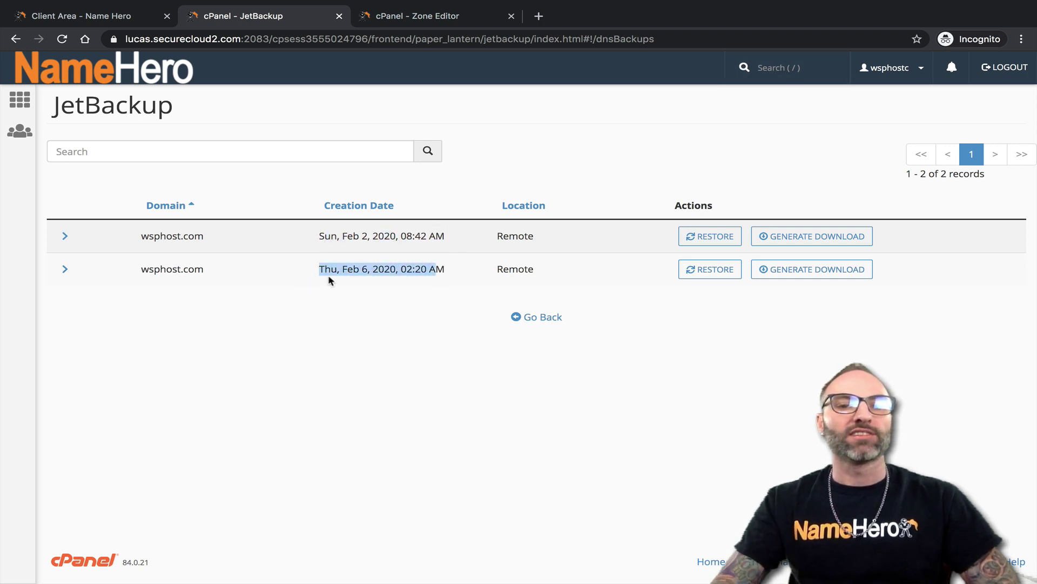
{"action": "left_click_drag", "start_coordinate": [340, 268], "coordinate": [354, 269]}
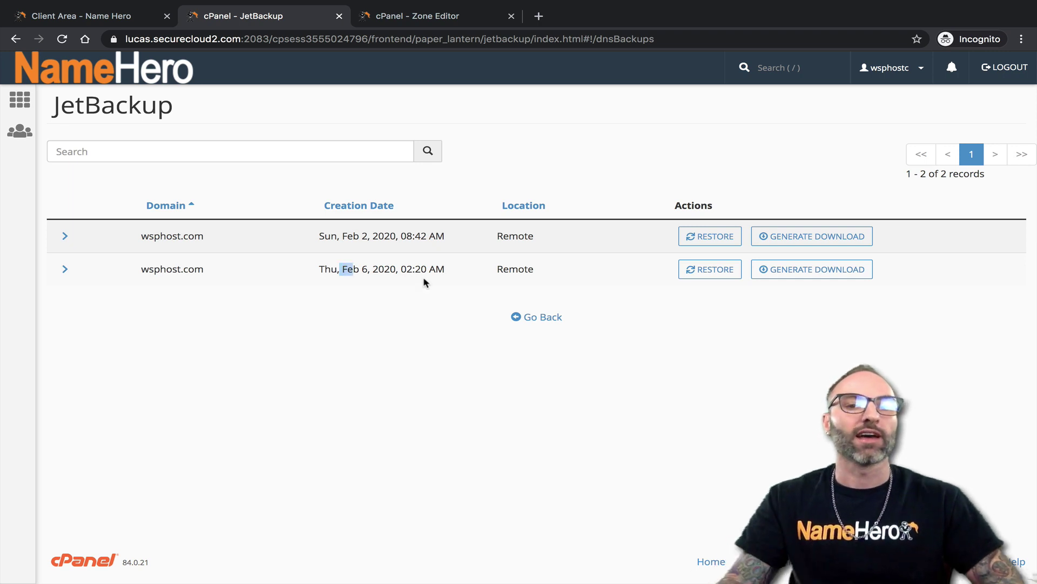
{"action": "left_click_drag", "start_coordinate": [343, 263], "coordinate": [378, 272]}
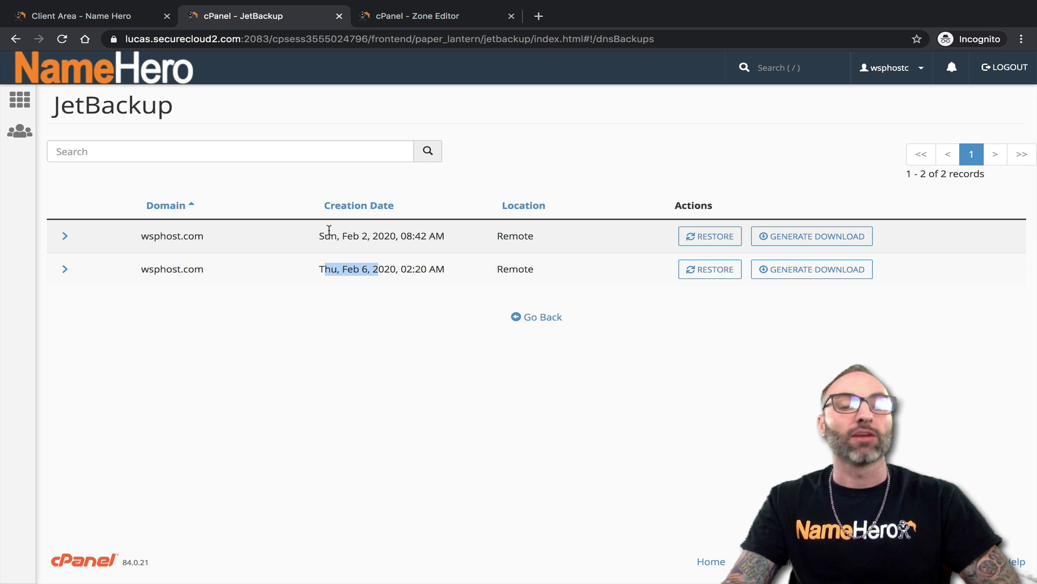
{"action": "left_click_drag", "start_coordinate": [329, 229], "coordinate": [370, 236]}
{"action": "left_click", "coordinate": [370, 238]}
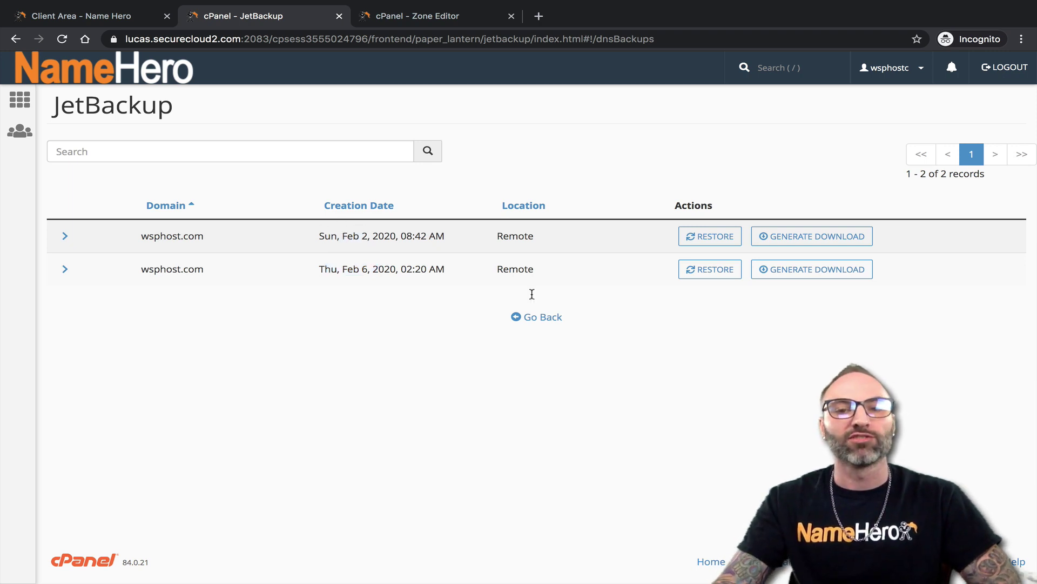
Glance at the email backups, then open JetBackup's Database Backups list for wsphostc_whmc737
{"action": "left_click", "coordinate": [106, 70]}
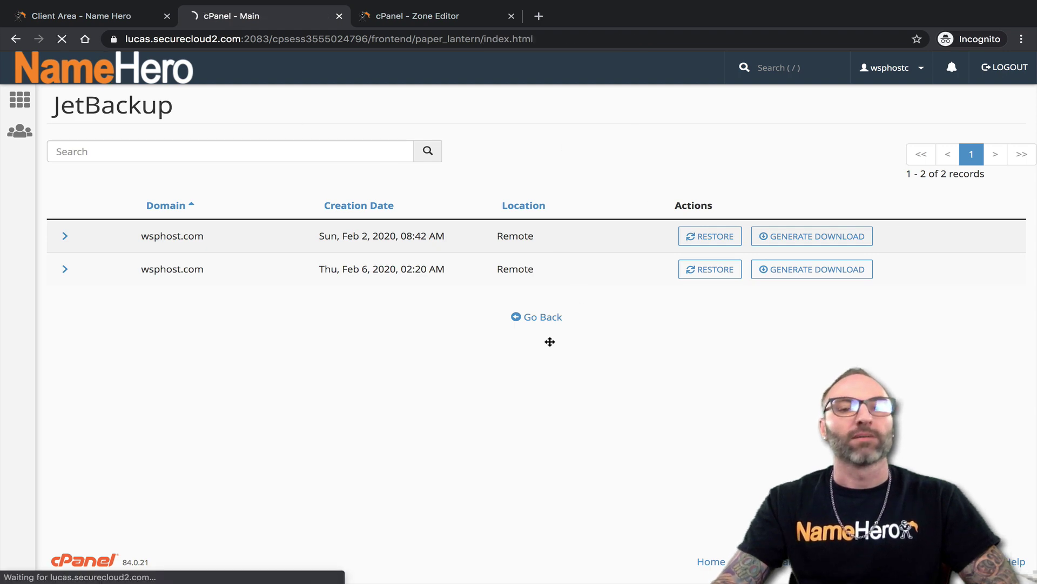
{"action": "scroll", "coordinate": [549, 281], "scroll_direction": "down", "scroll_amount": 1}
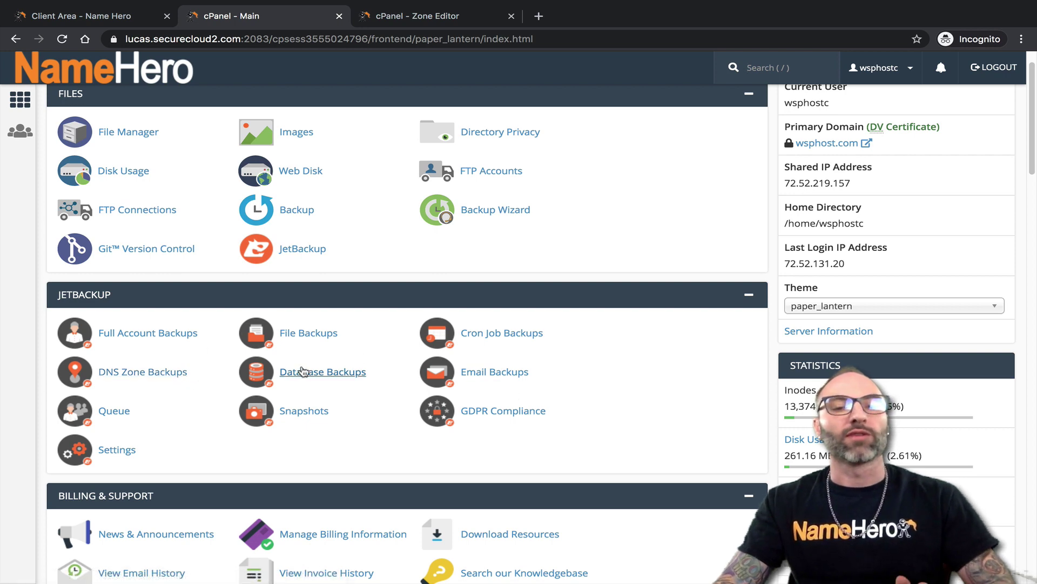
{"action": "left_click", "coordinate": [492, 372]}
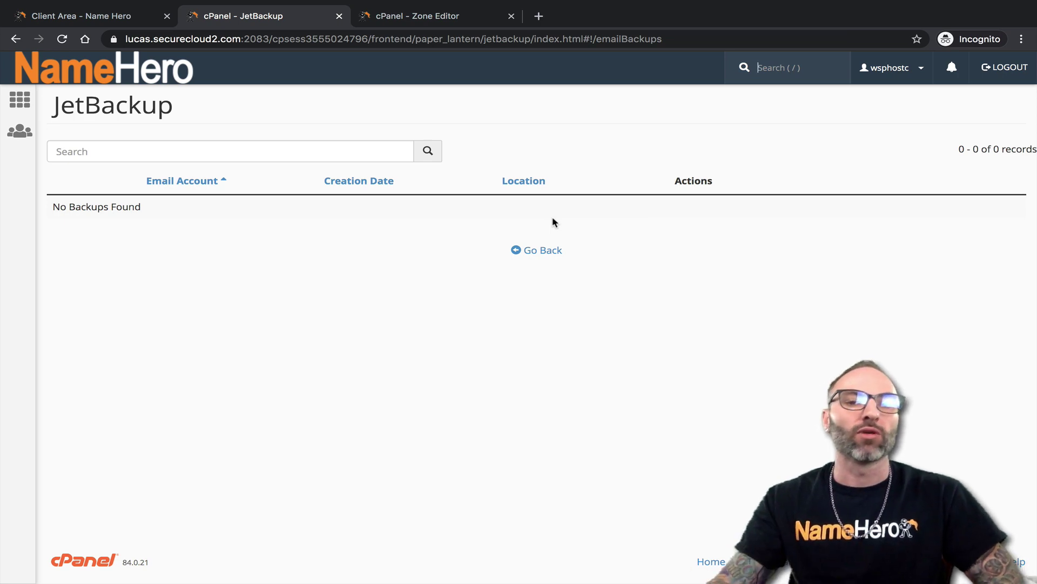
{"action": "left_click", "coordinate": [545, 251]}
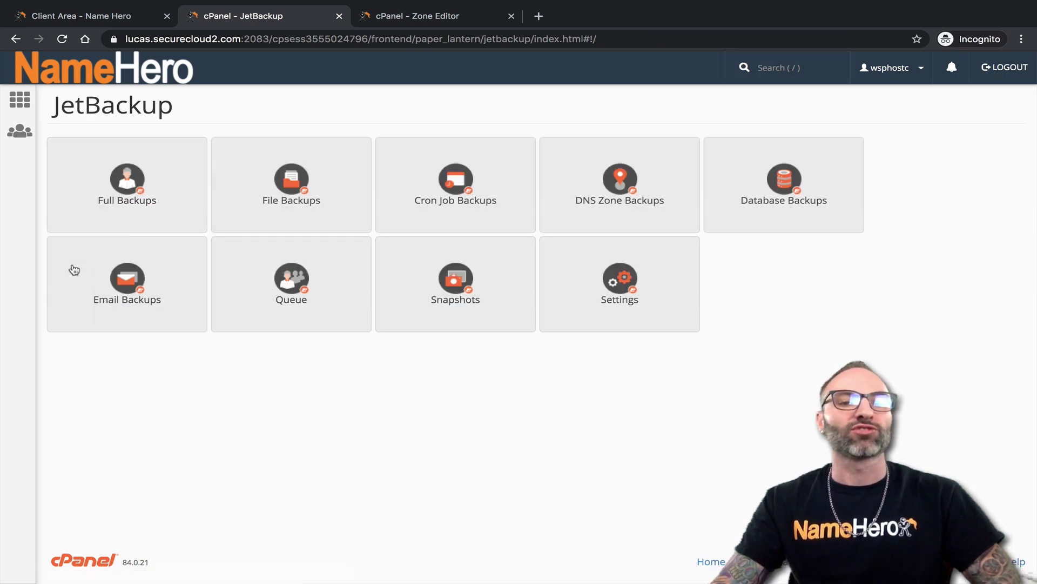
{"action": "left_click", "coordinate": [142, 86]}
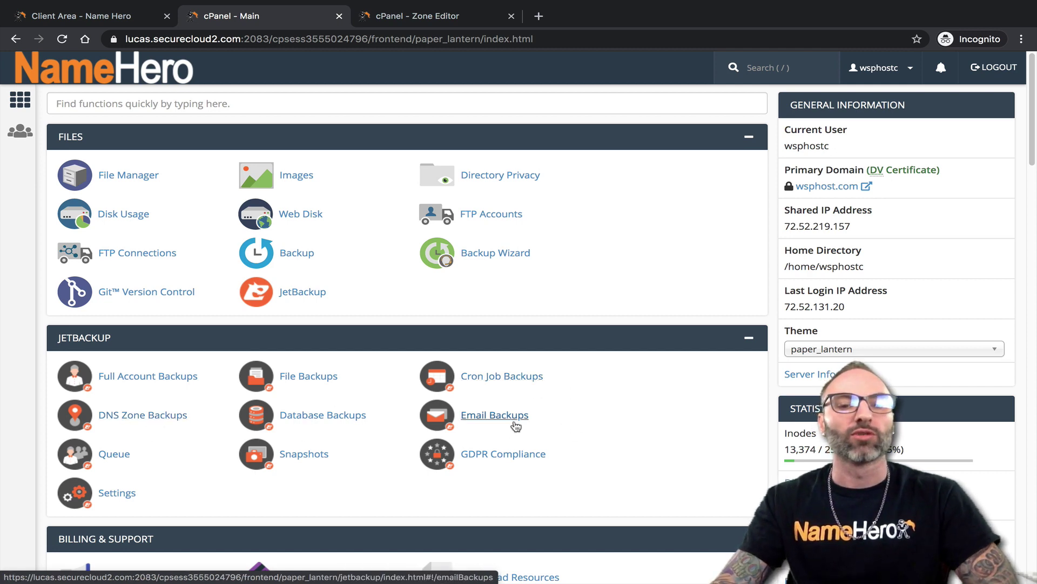
{"action": "left_click", "coordinate": [318, 417]}
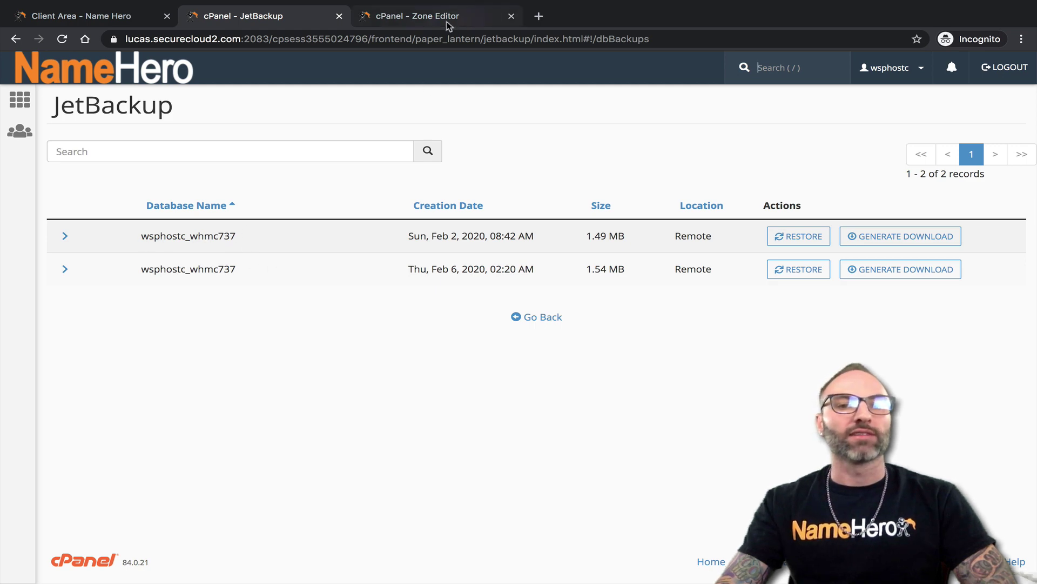
In another tab, find MySQL Databases via 'mysq' and confirm wsphostc_whmc737 is 17.99 MB
{"action": "left_click", "coordinate": [427, 16]}
{"action": "left_click", "coordinate": [101, 76]}
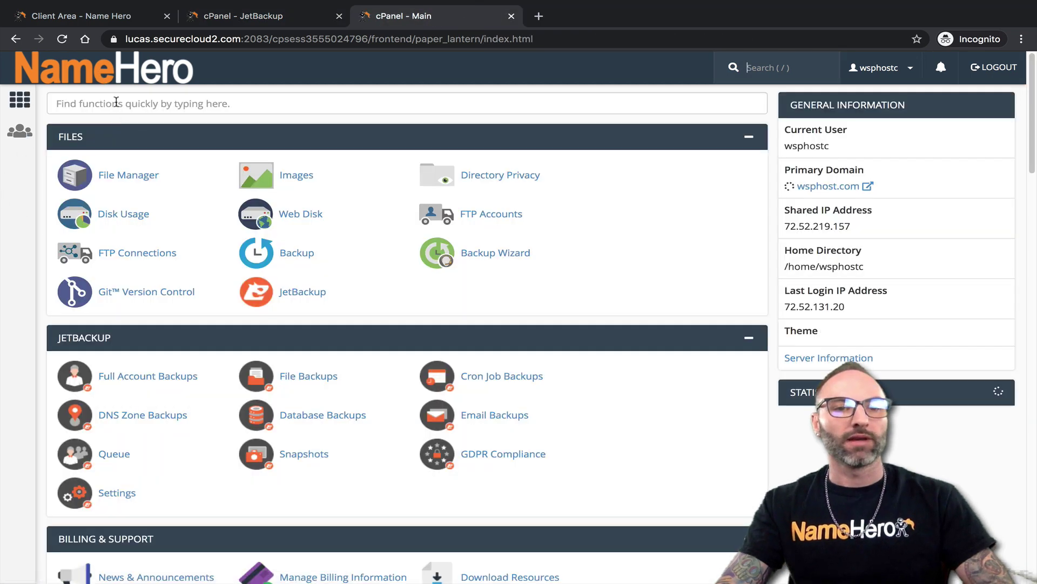
{"action": "left_click", "coordinate": [112, 106]}
{"action": "type", "text": "mysq"}
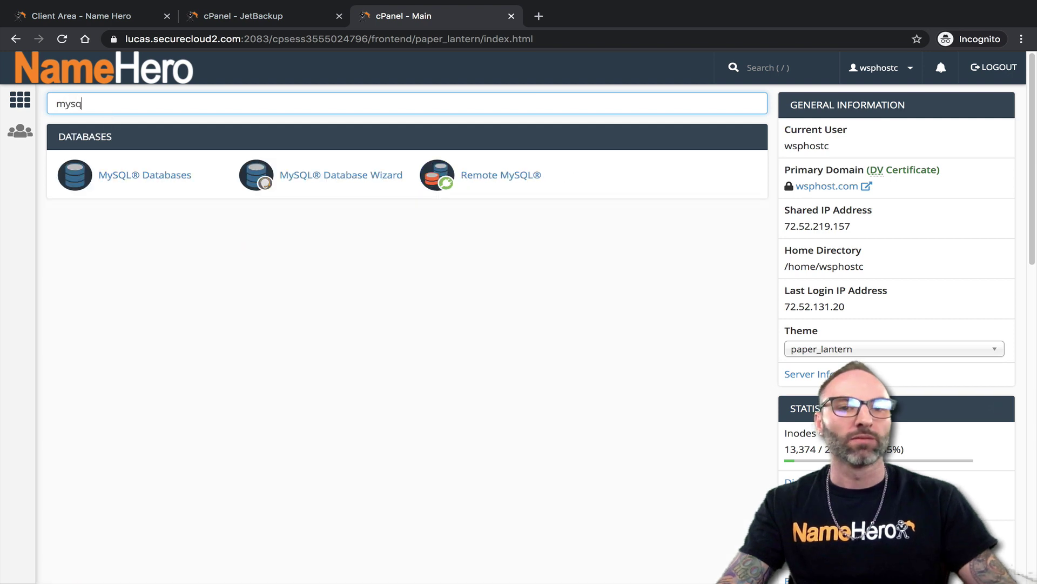
{"action": "left_click", "coordinate": [132, 175]}
{"action": "scroll", "coordinate": [243, 225], "scroll_direction": "down", "scroll_amount": 4}
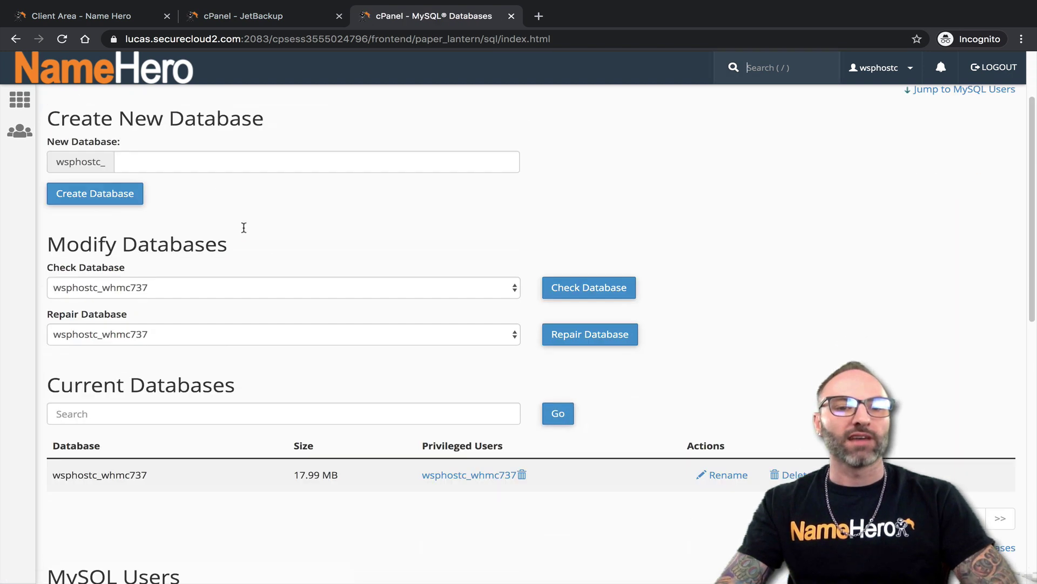
{"action": "left_click_drag", "start_coordinate": [166, 368], "coordinate": [148, 373]}
{"action": "left_click", "coordinate": [145, 373]}
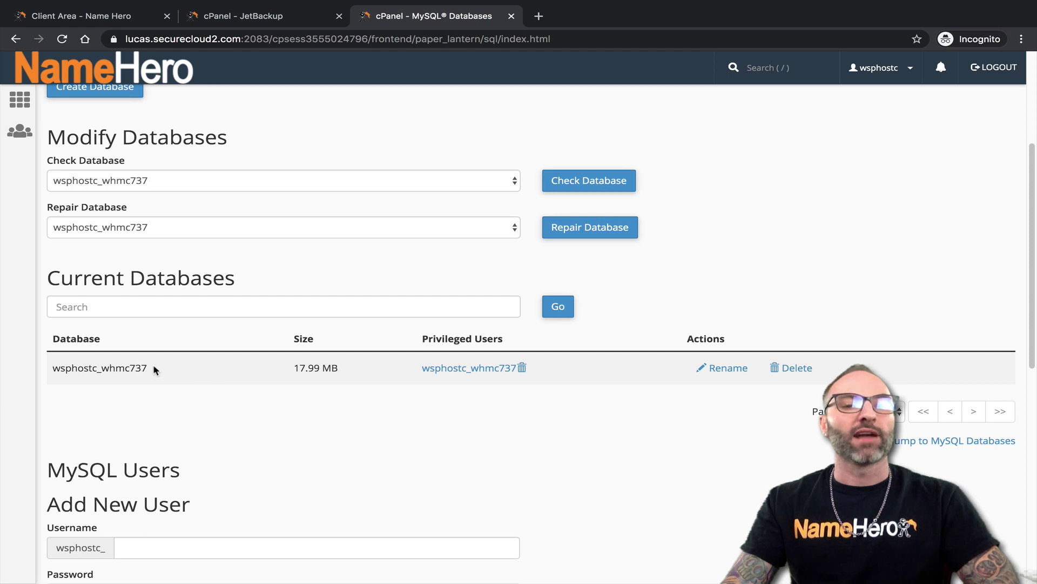
{"action": "left_click_drag", "start_coordinate": [154, 368], "coordinate": [52, 370]}
{"action": "left_click", "coordinate": [89, 380]}
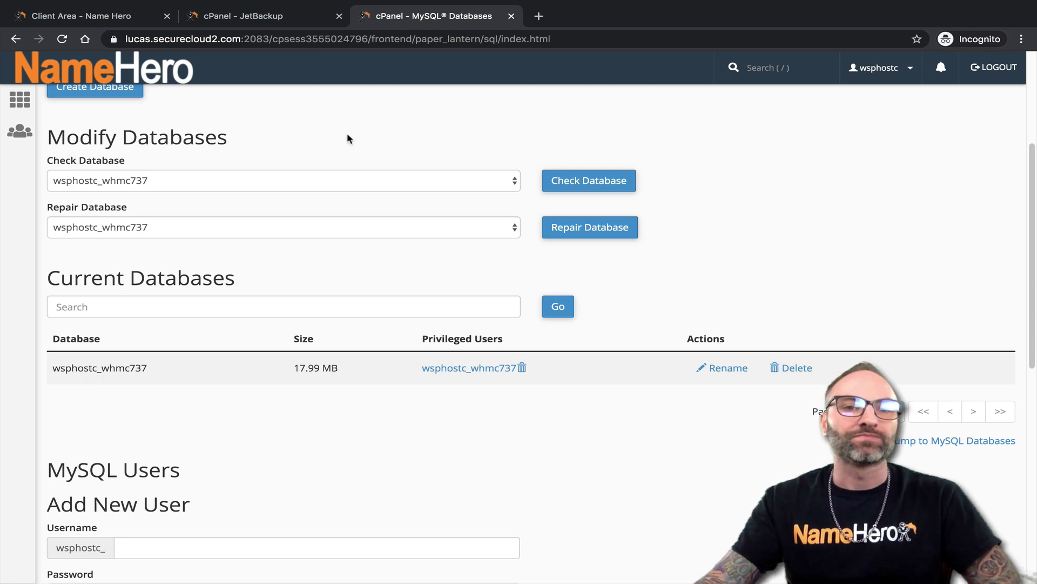
{"action": "left_click", "coordinate": [270, 16]}
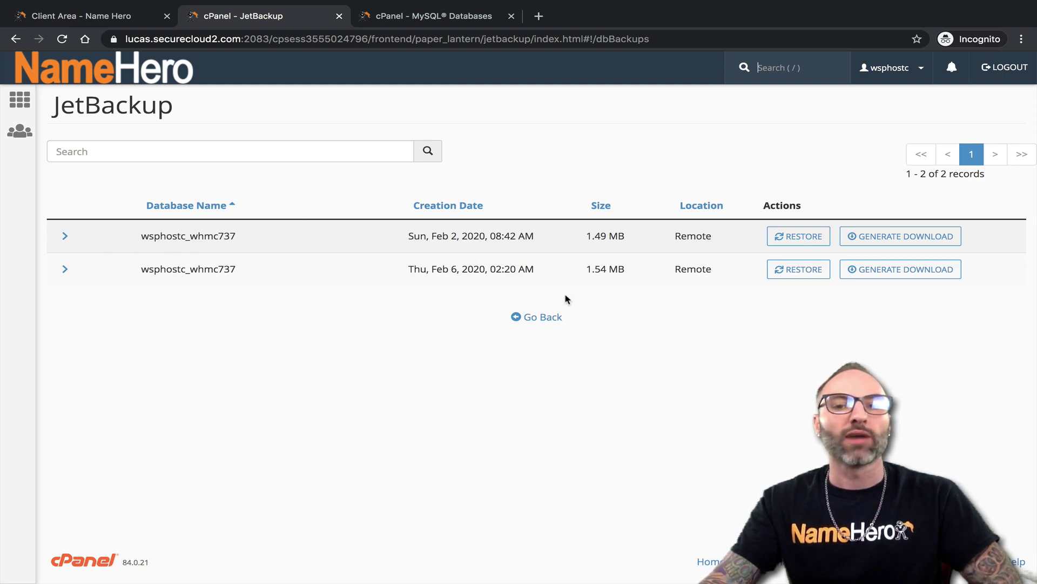
Compare the two database backups: 1.49 MB and 1.54 MB, and their creation dates
{"action": "left_click_drag", "start_coordinate": [586, 236], "coordinate": [625, 238]}
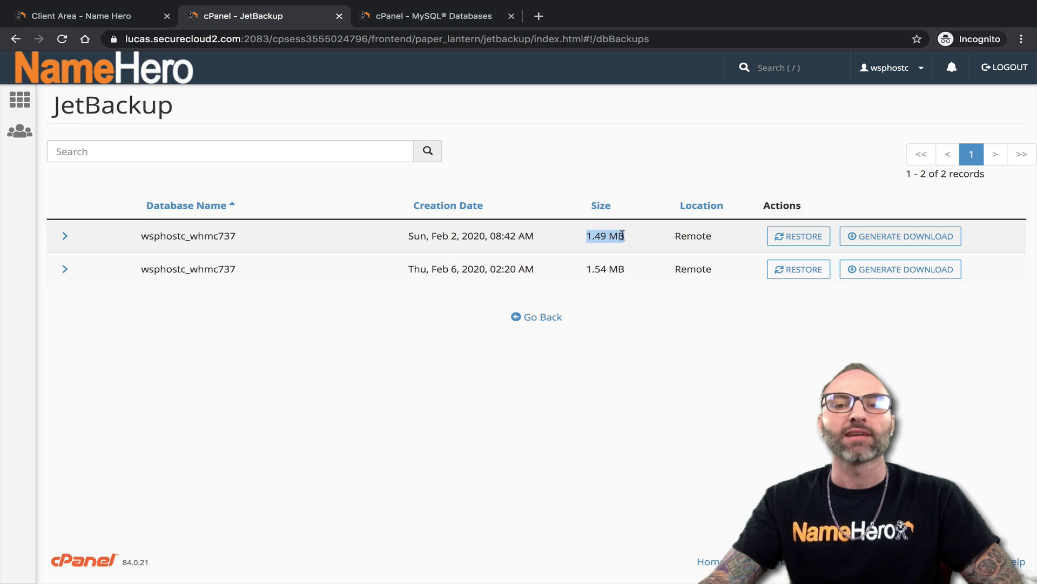
{"action": "left_click_drag", "start_coordinate": [586, 269], "coordinate": [625, 269]}
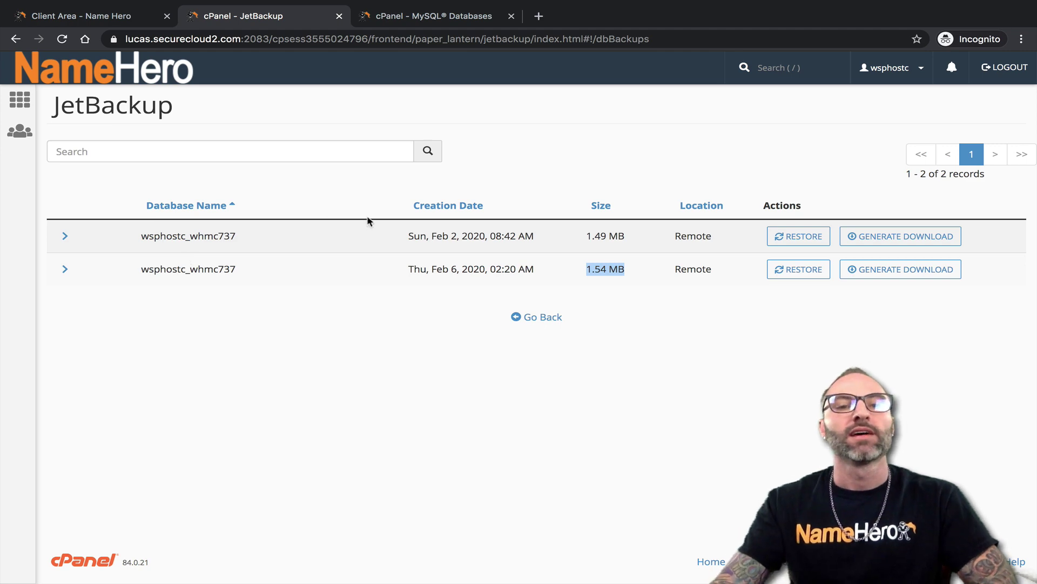
{"action": "left_click_drag", "start_coordinate": [409, 269], "coordinate": [569, 278]}
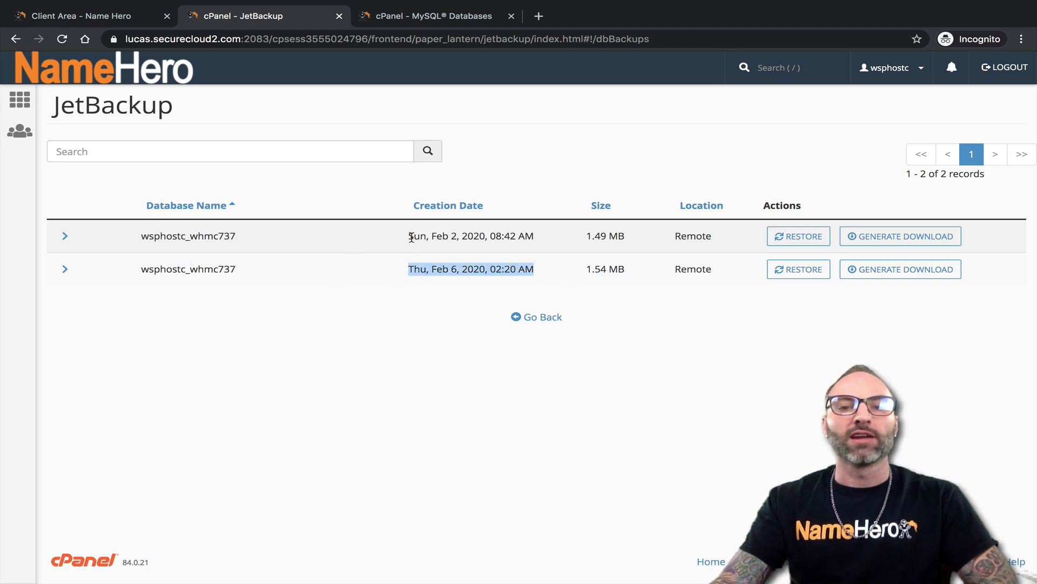
{"action": "left_click_drag", "start_coordinate": [412, 238], "coordinate": [553, 244]}
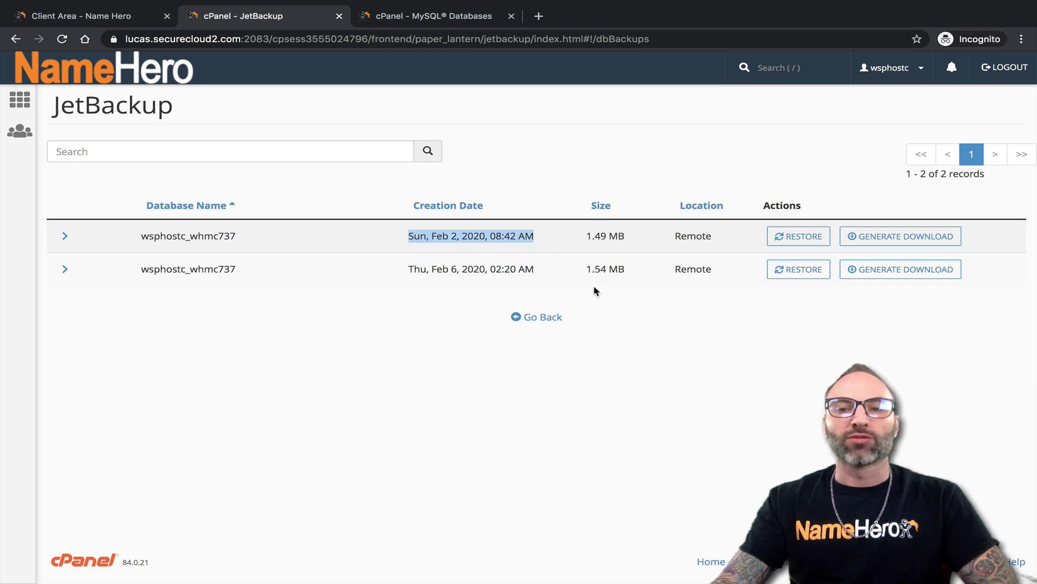
{"action": "left_click", "coordinate": [454, 236]}
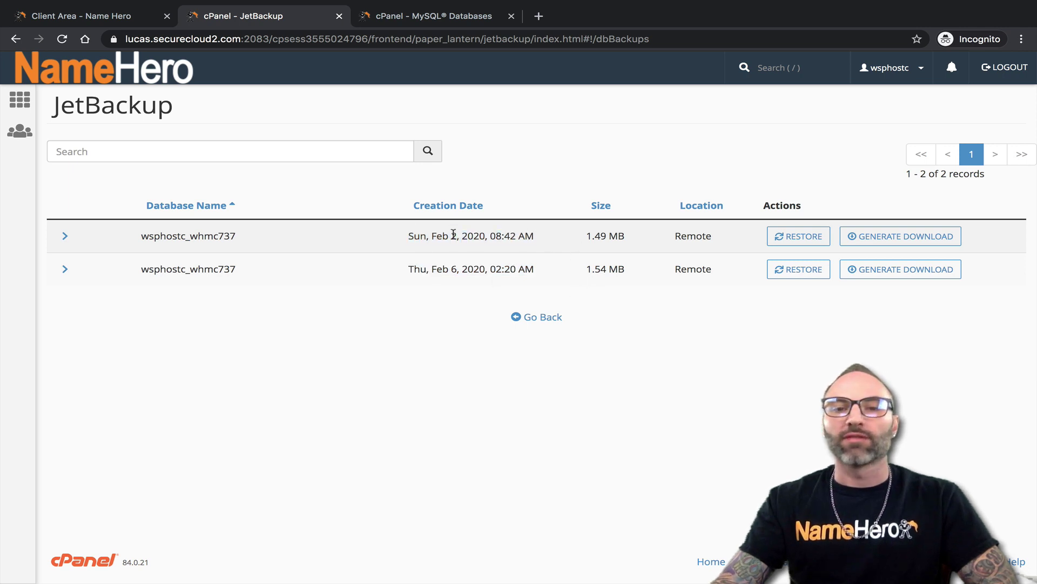
Add the Feb 2 wsphostc_whmc737 database backup to the restore queue
{"action": "left_click", "coordinate": [800, 238]}
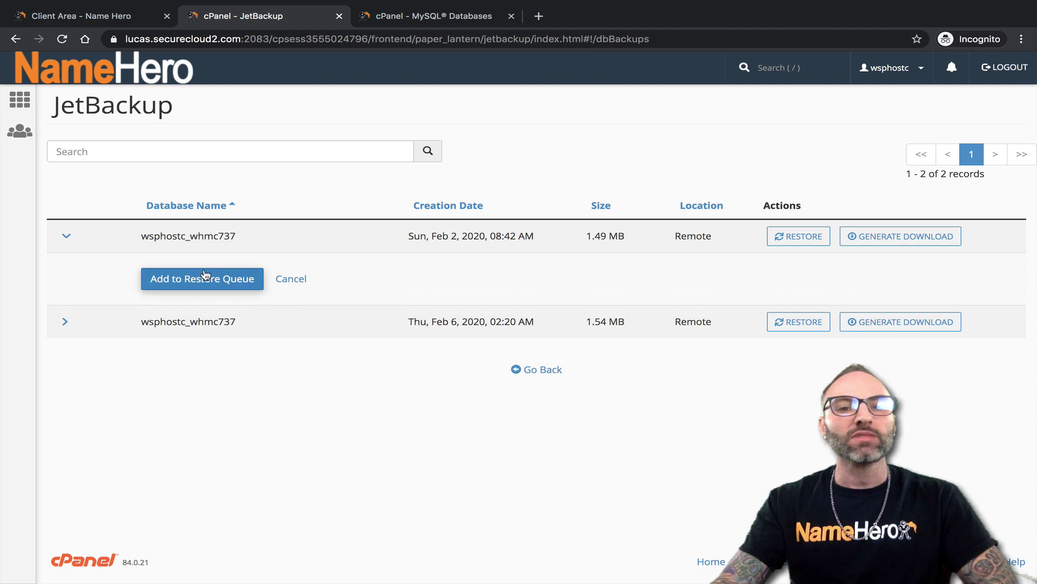
{"action": "left_click", "coordinate": [205, 276]}
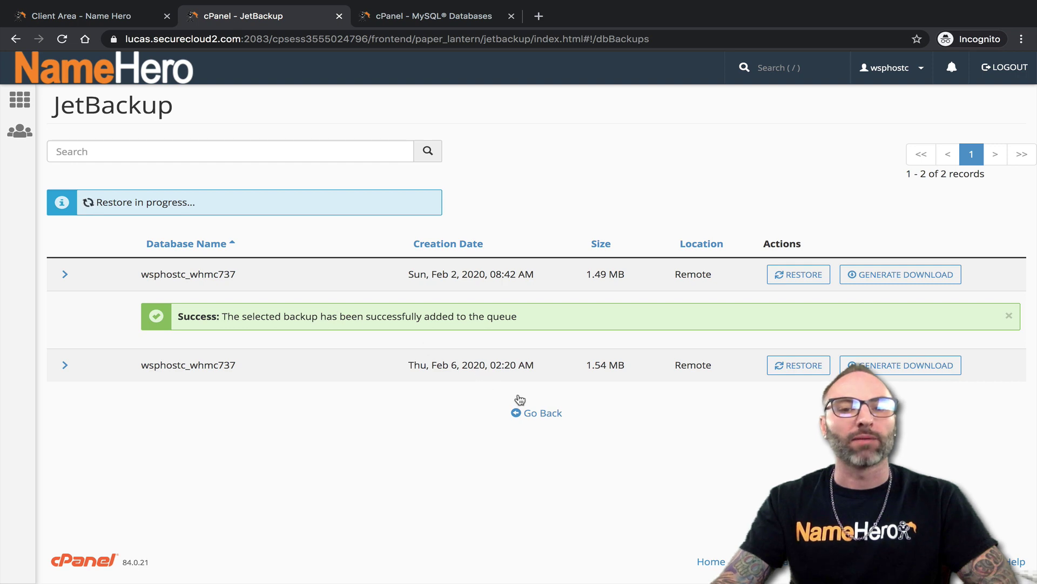
{"action": "left_click", "coordinate": [538, 413]}
Open the Queue to confirm the files and database restores show Completed
{"action": "left_click", "coordinate": [307, 280]}
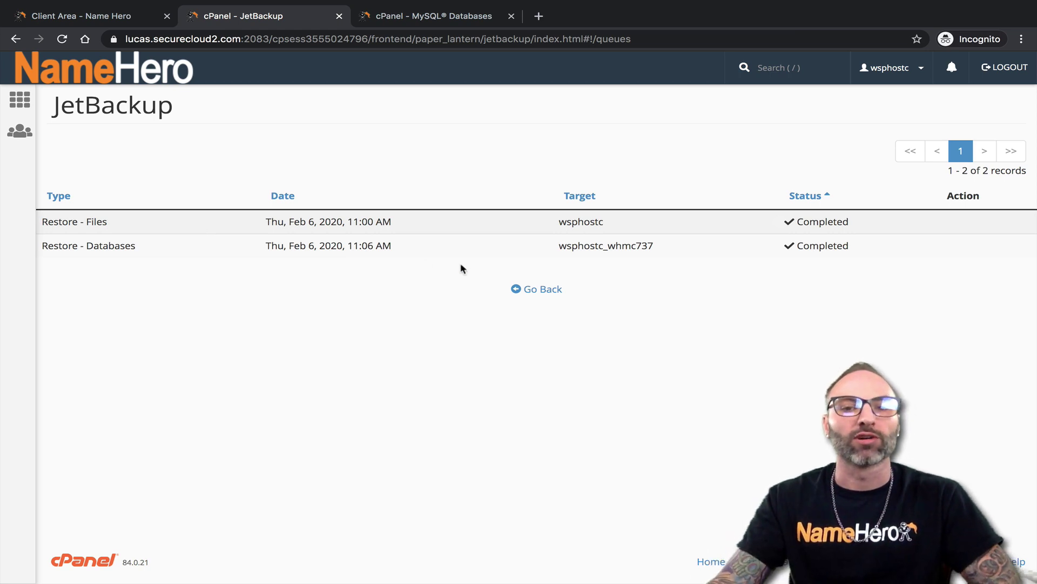
Search 'back', browse cPanel's built-in Backup page, then open JetBackup Snapshots
{"action": "left_click", "coordinate": [543, 286]}
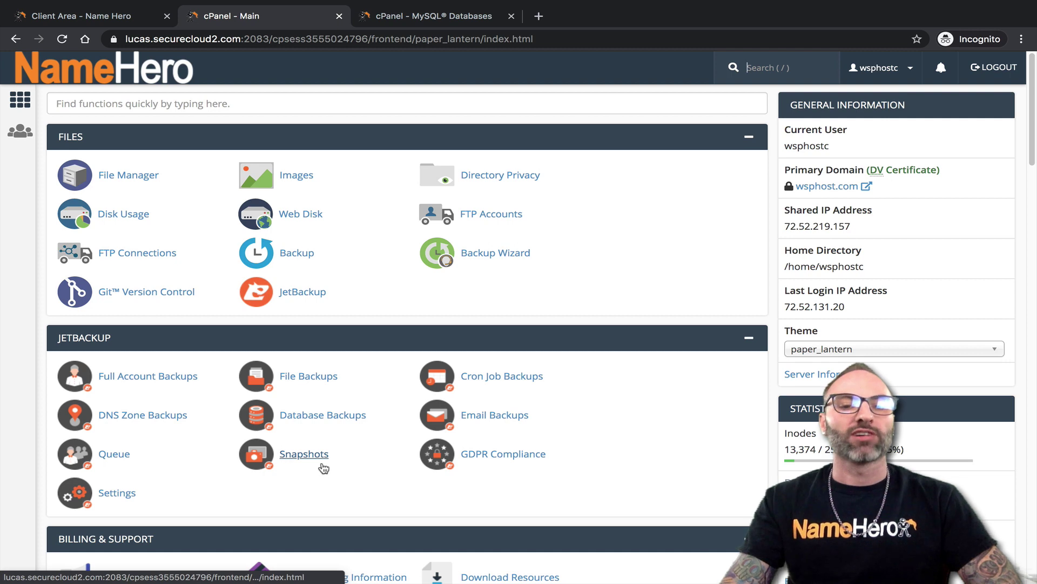
{"action": "left_click", "coordinate": [147, 104]}
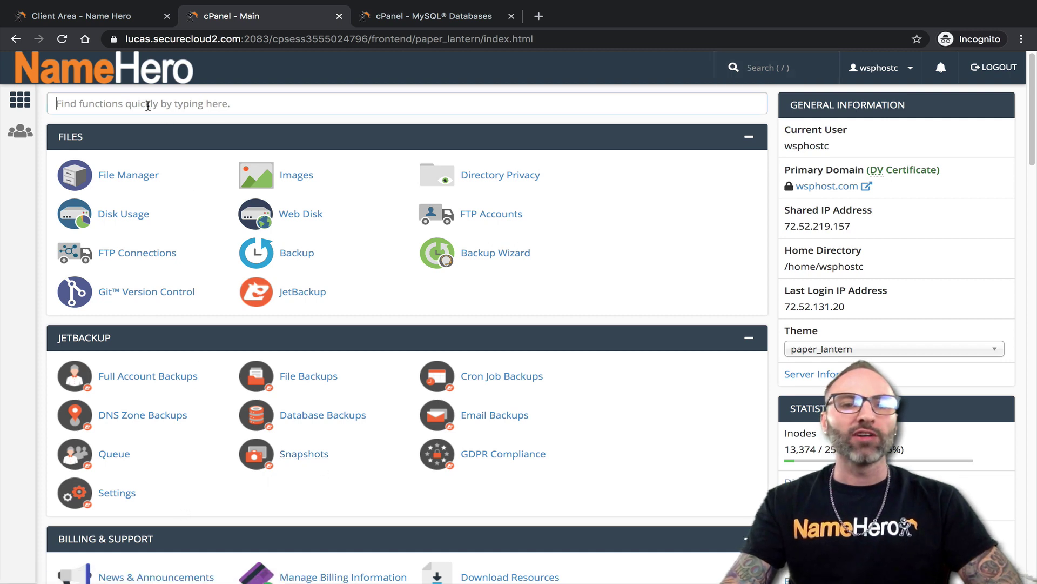
{"action": "type", "text": "back"}
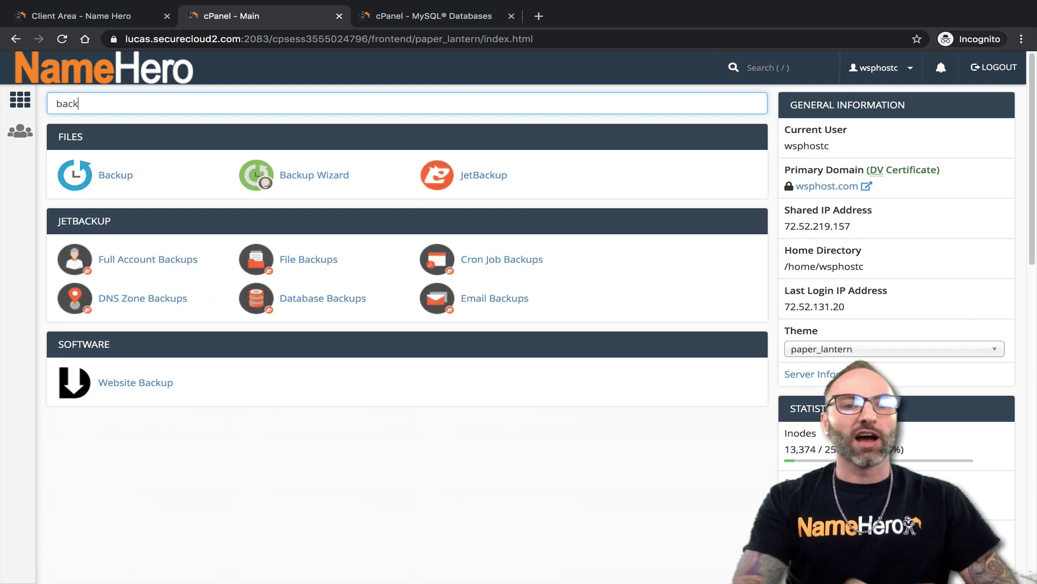
{"action": "left_click", "coordinate": [117, 181]}
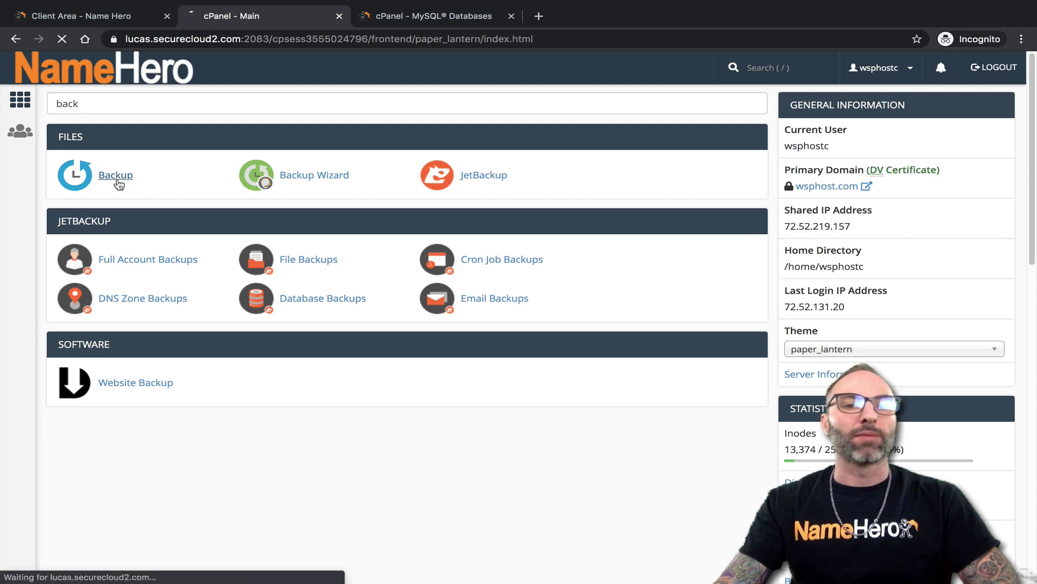
{"action": "scroll", "coordinate": [243, 254], "scroll_direction": "down", "scroll_amount": 5}
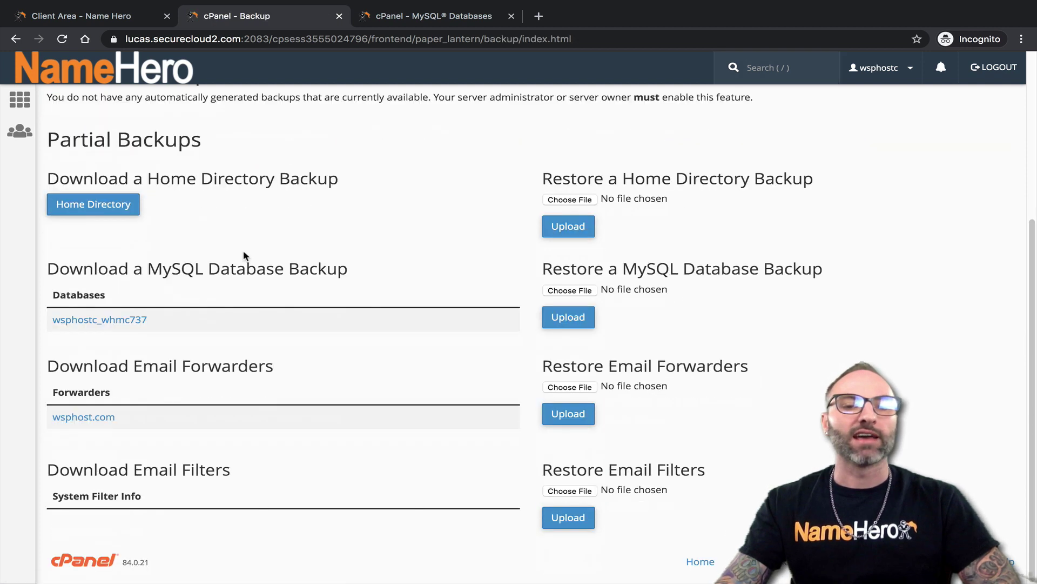
{"action": "scroll", "coordinate": [243, 254], "scroll_direction": "up", "scroll_amount": 5}
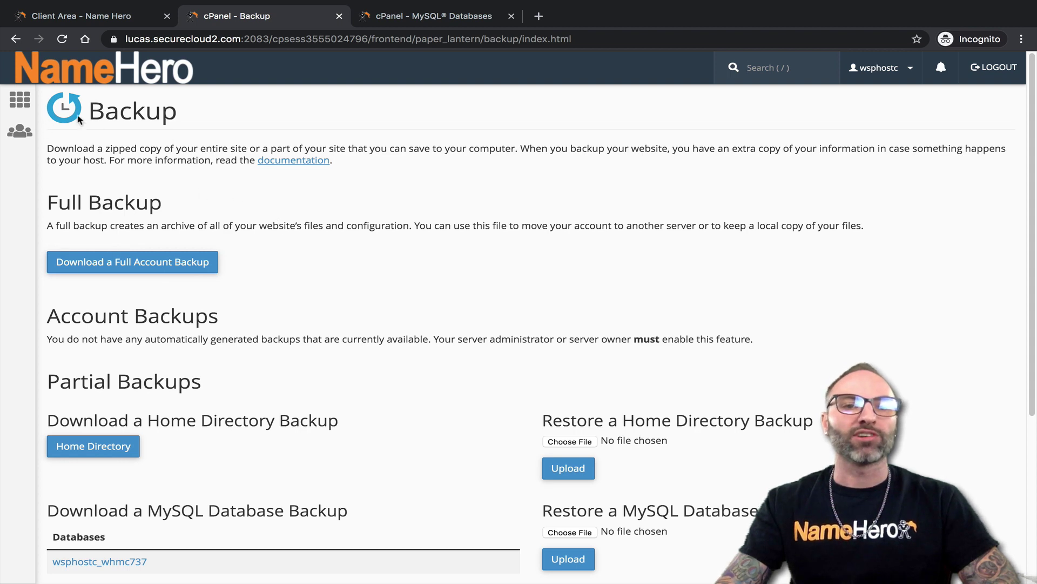
{"action": "left_click", "coordinate": [148, 88]}
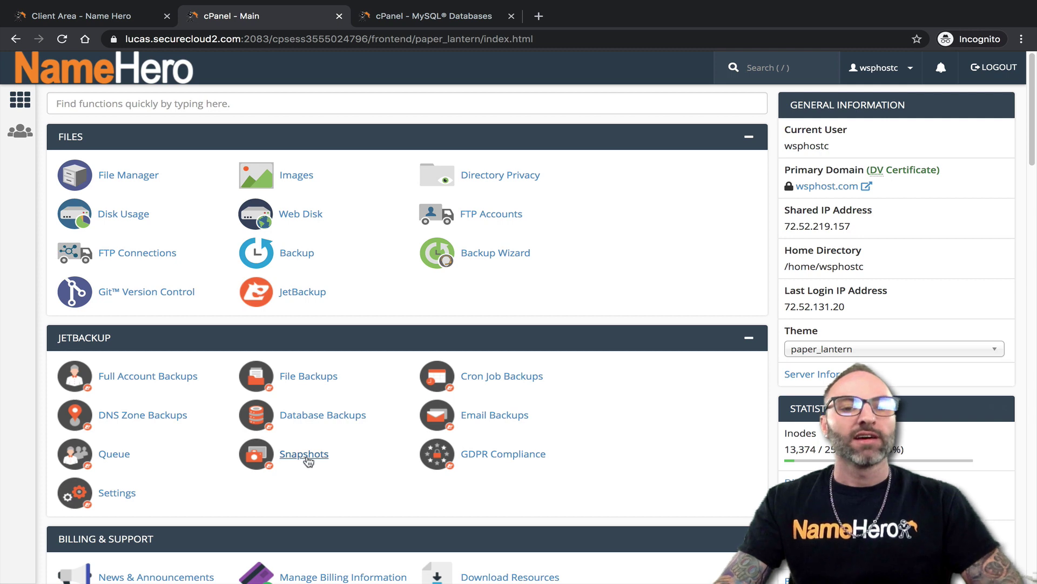
{"action": "left_click", "coordinate": [306, 456]}
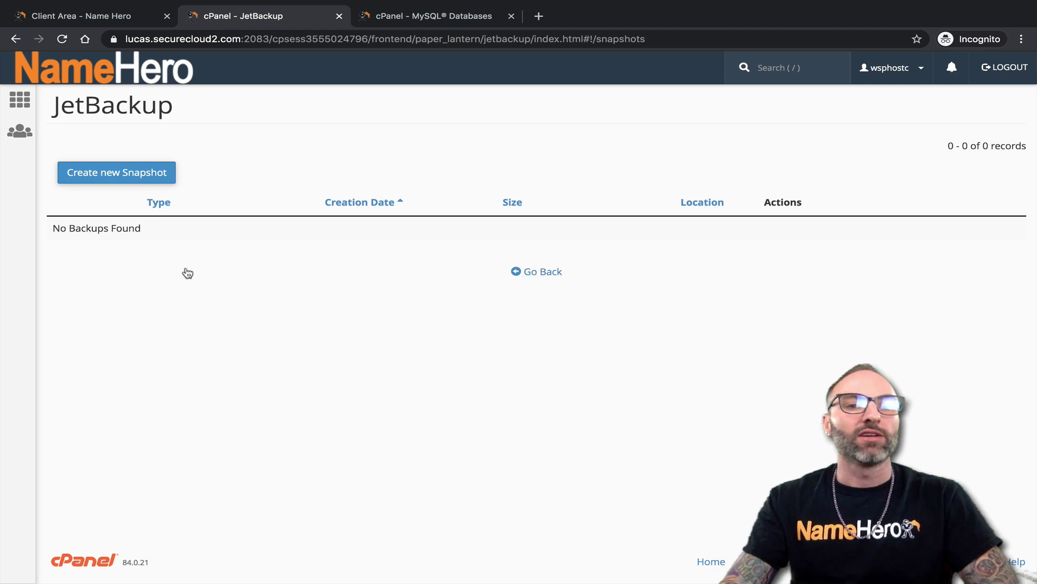
Queue a new account snapshot, then check the Queue to confirm it completed
{"action": "left_click", "coordinate": [143, 173]}
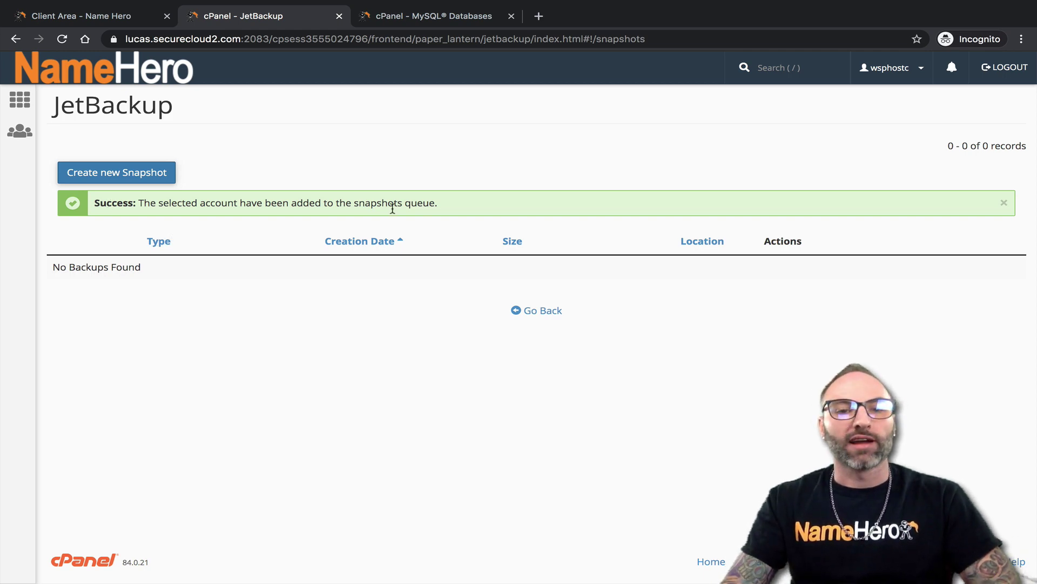
{"action": "left_click", "coordinate": [513, 309]}
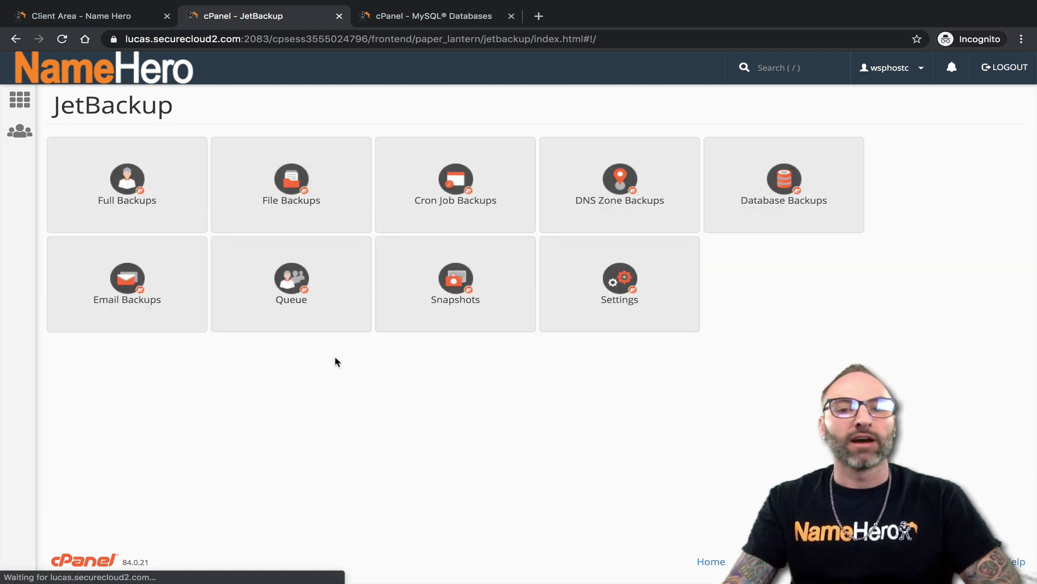
{"action": "left_click", "coordinate": [291, 281]}
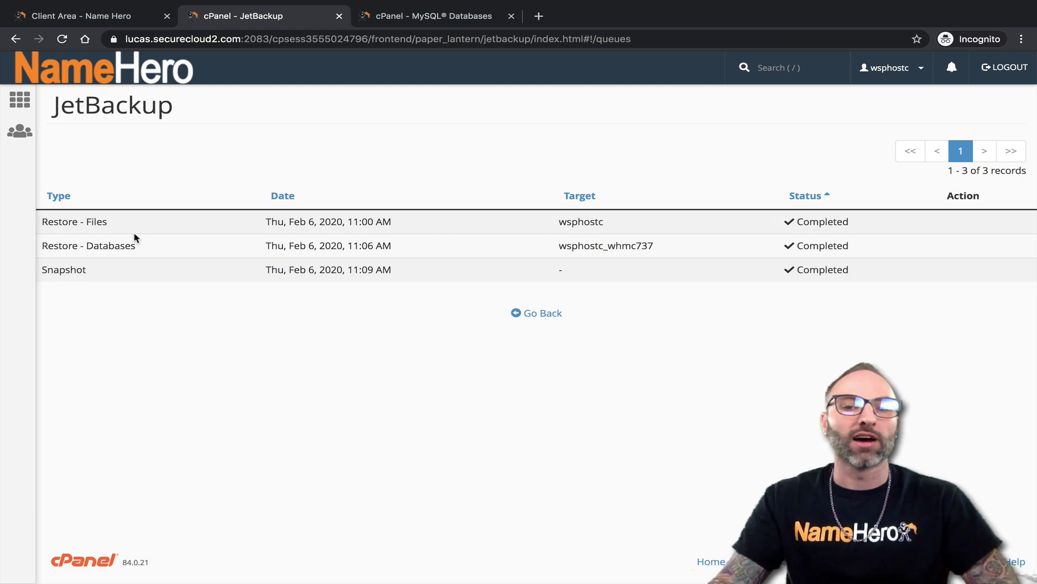
Inspect the 11:10 AM snapshot in Snapshots and abandon generating its download
{"action": "left_click", "coordinate": [532, 314]}
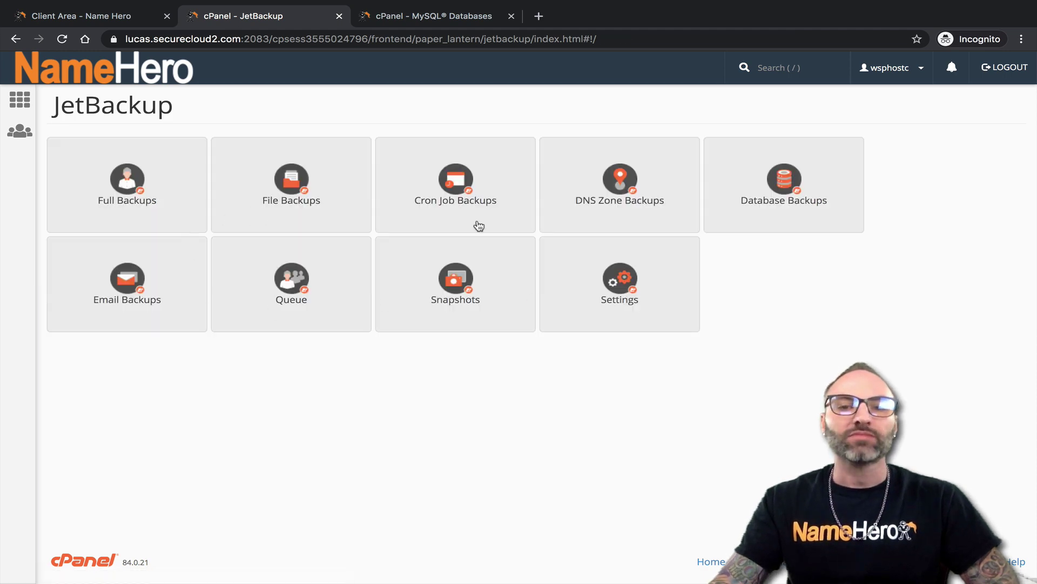
{"action": "left_click", "coordinate": [455, 299]}
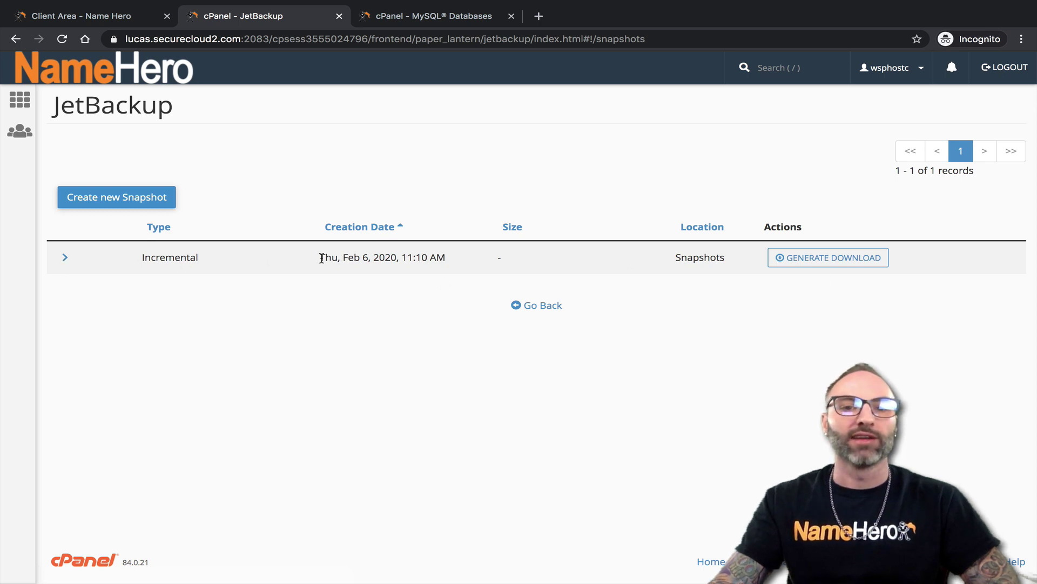
{"action": "left_click_drag", "start_coordinate": [322, 259], "coordinate": [463, 259]}
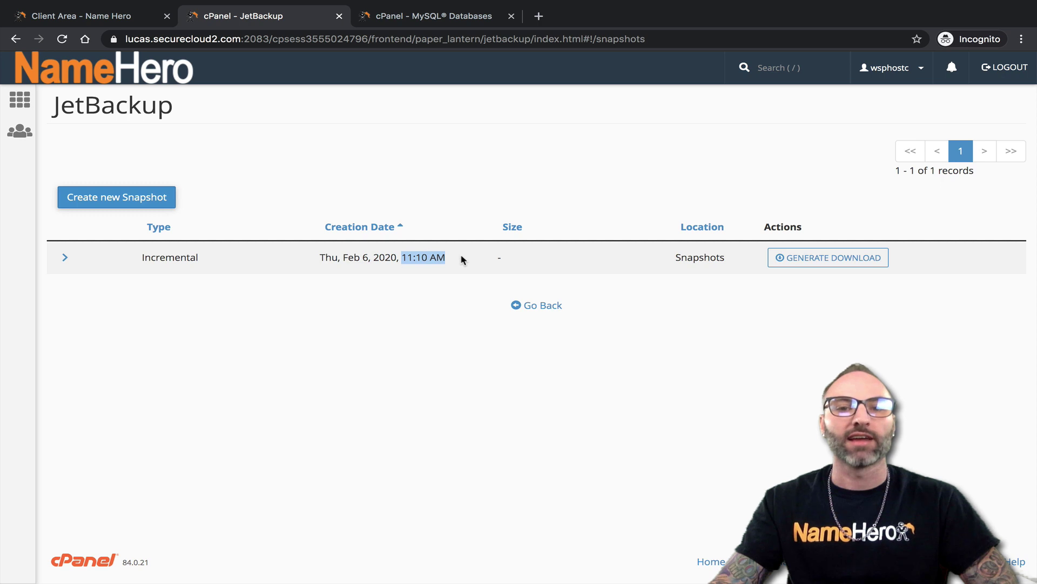
{"action": "left_click", "coordinate": [455, 262]}
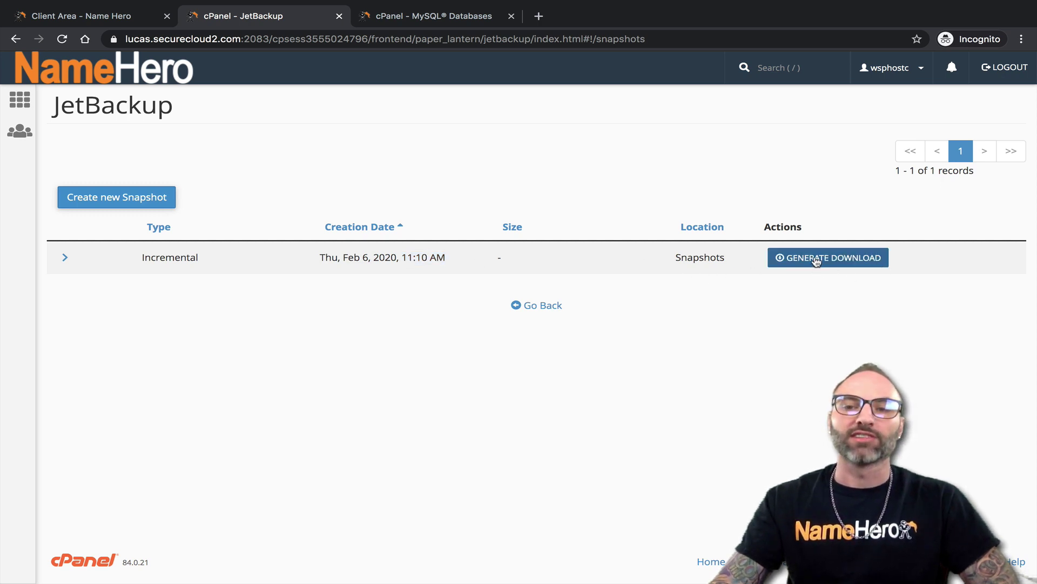
{"action": "left_click", "coordinate": [816, 259]}
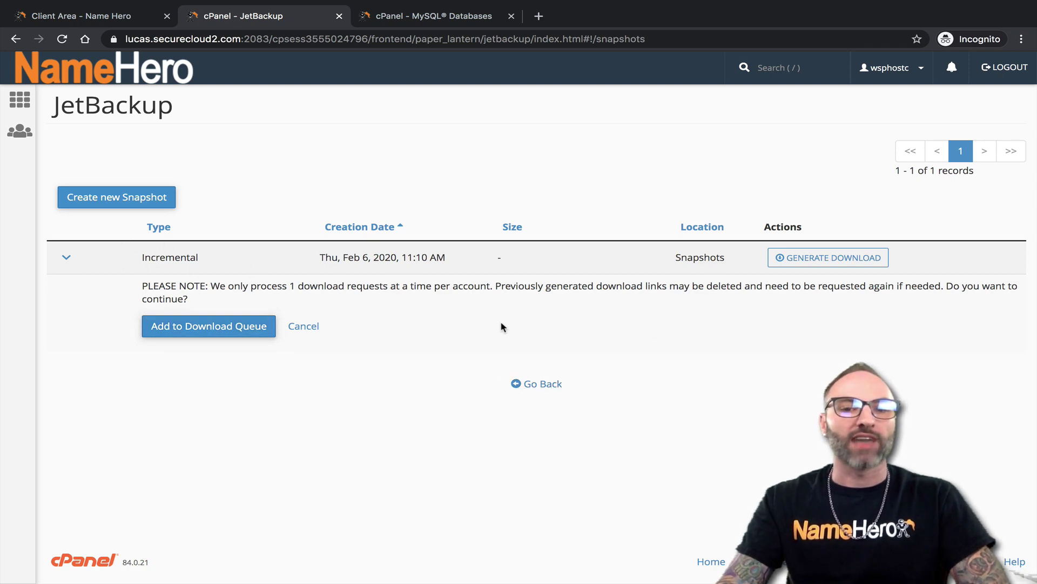
{"action": "left_click", "coordinate": [527, 386]}
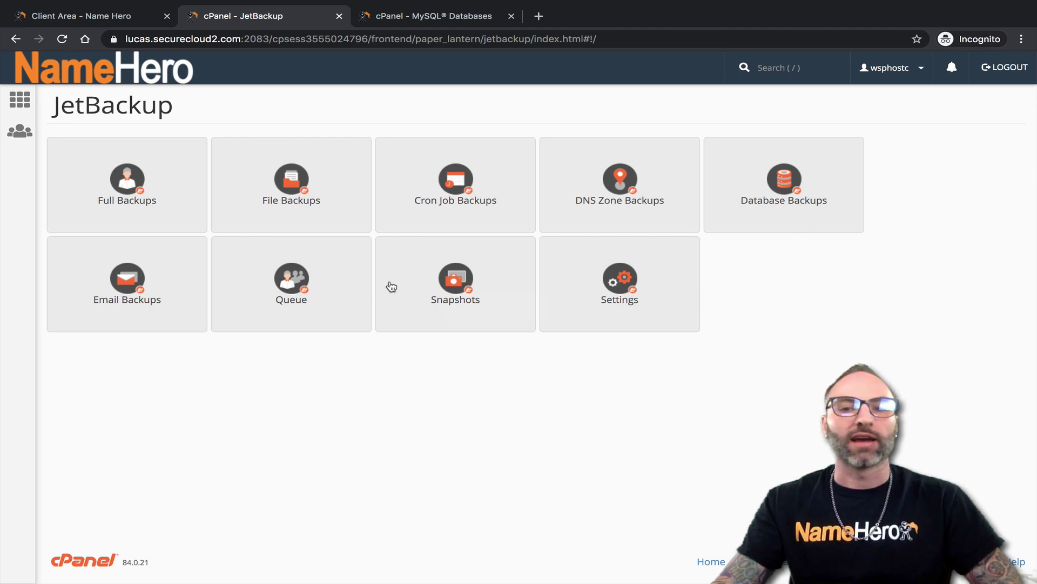
Look over the notification email address in JetBackup Settings, then return home
{"action": "left_click", "coordinate": [636, 277]}
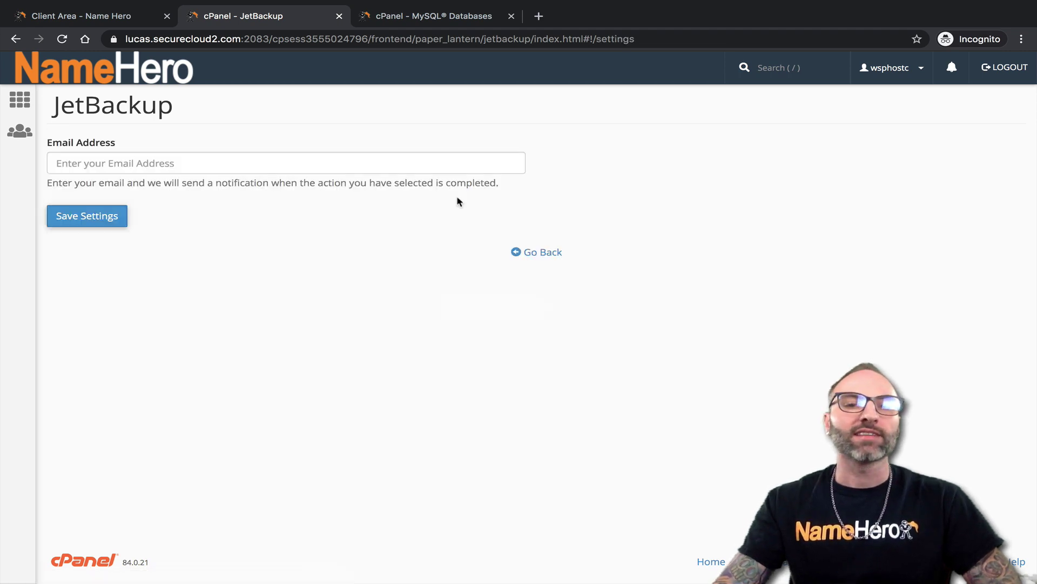
{"action": "left_click", "coordinate": [174, 162]}
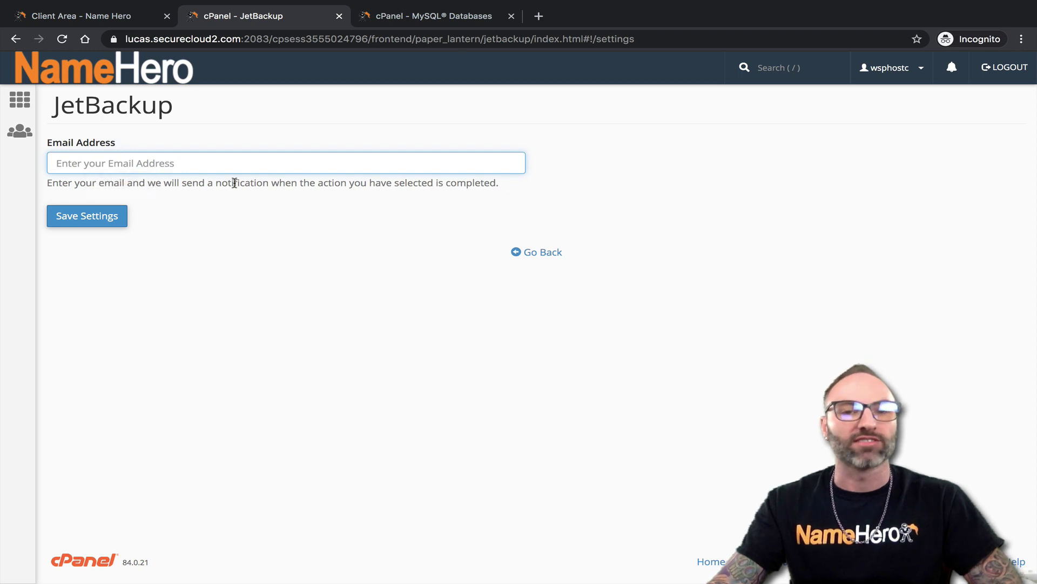
{"action": "left_click", "coordinate": [115, 74]}
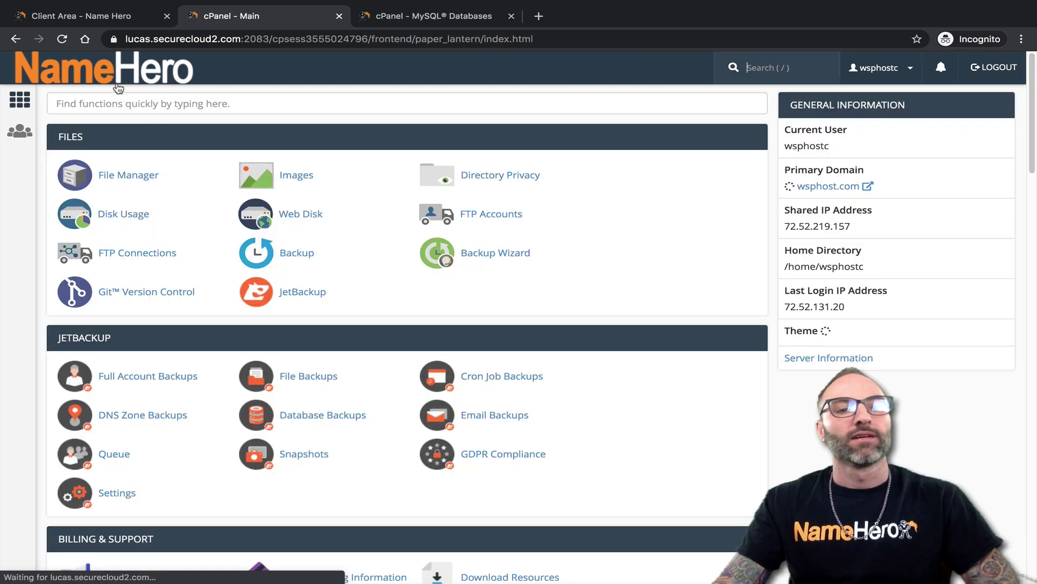
View the GDPR Compliance page and go back to the cPanel home page
{"action": "scroll", "coordinate": [190, 440], "scroll_direction": "down", "scroll_amount": 1}
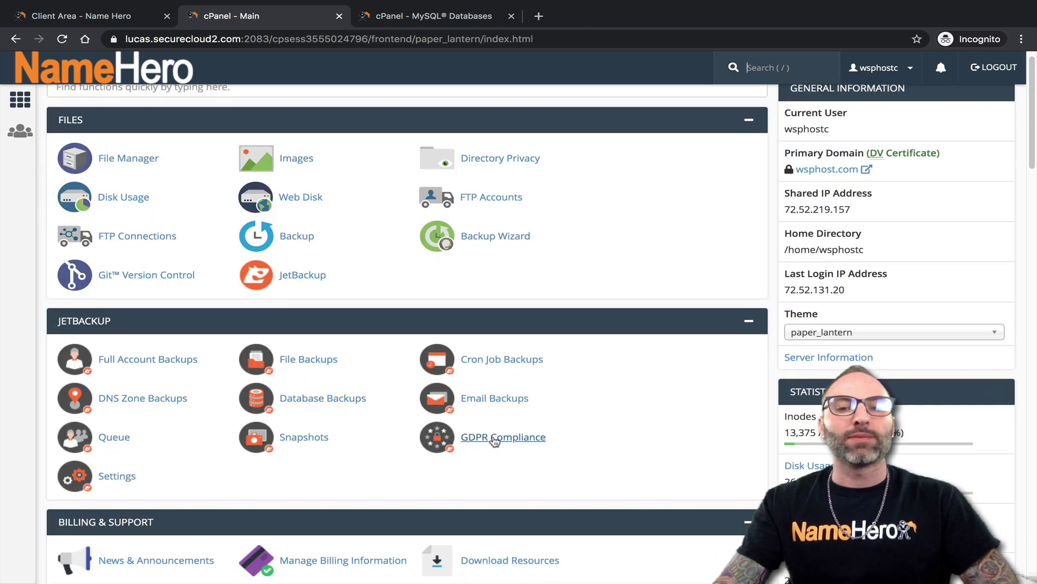
{"action": "left_click", "coordinate": [472, 436]}
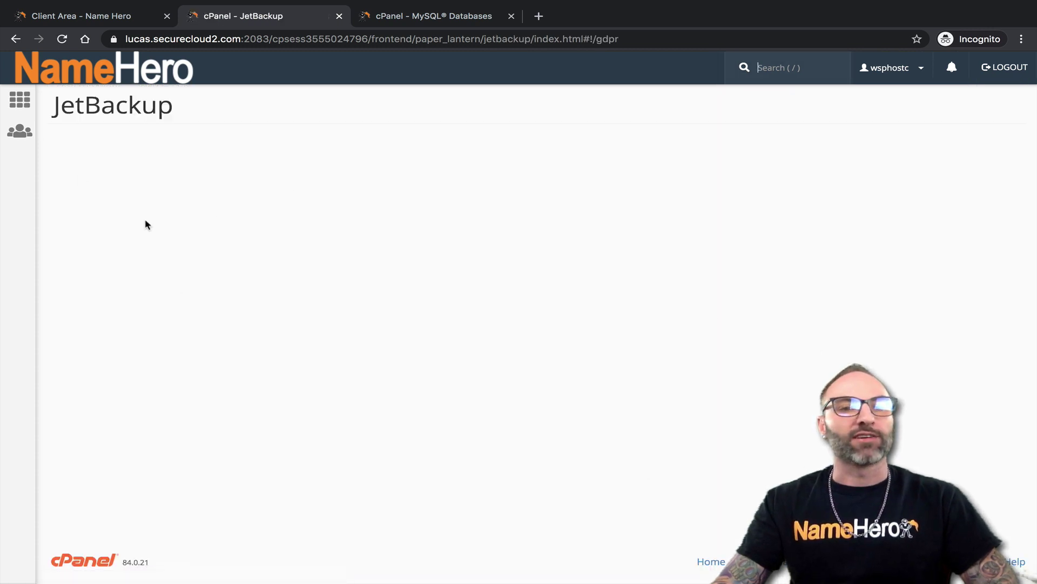
{"action": "left_click", "coordinate": [145, 81]}
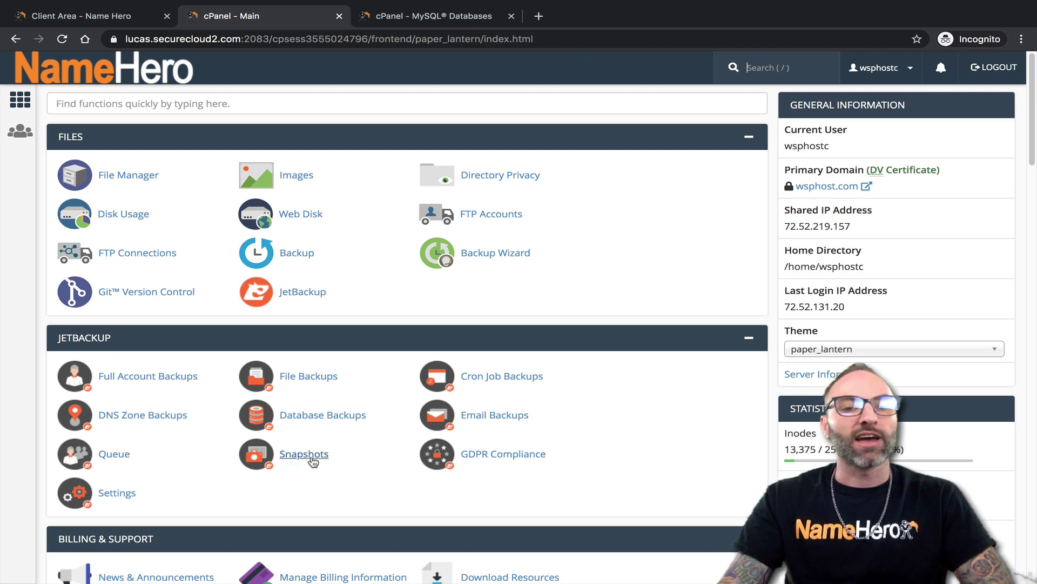
{"action": "left_click", "coordinate": [135, 103]}
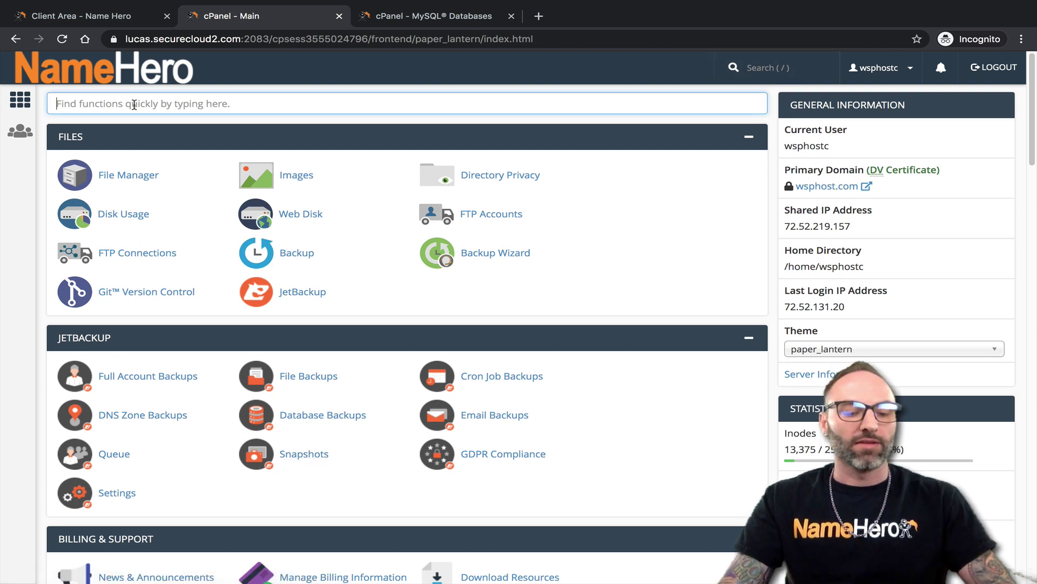
{"action": "type", "text": "bac"}
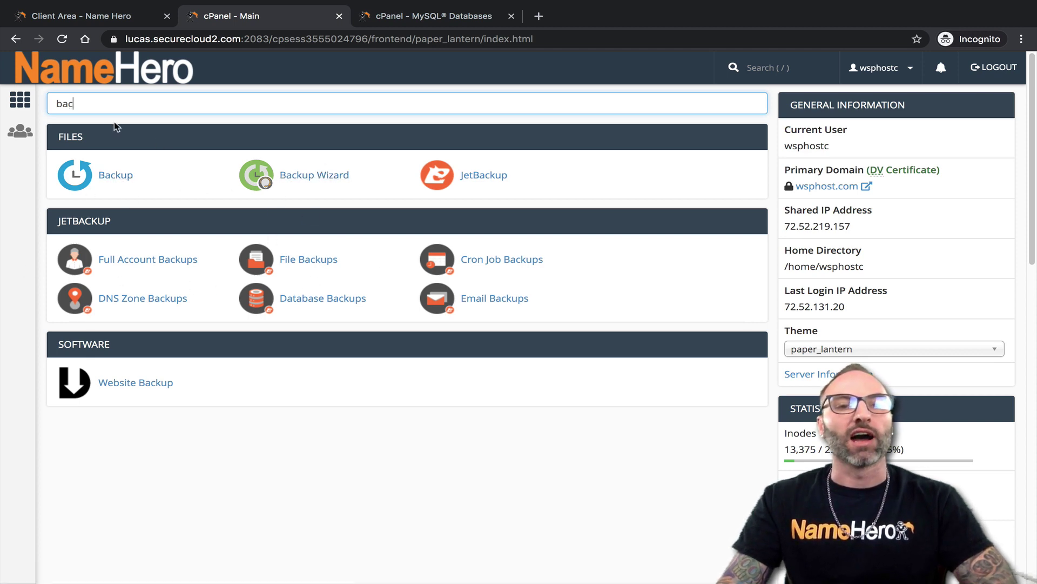
{"action": "key", "text": "ctrl+a"}
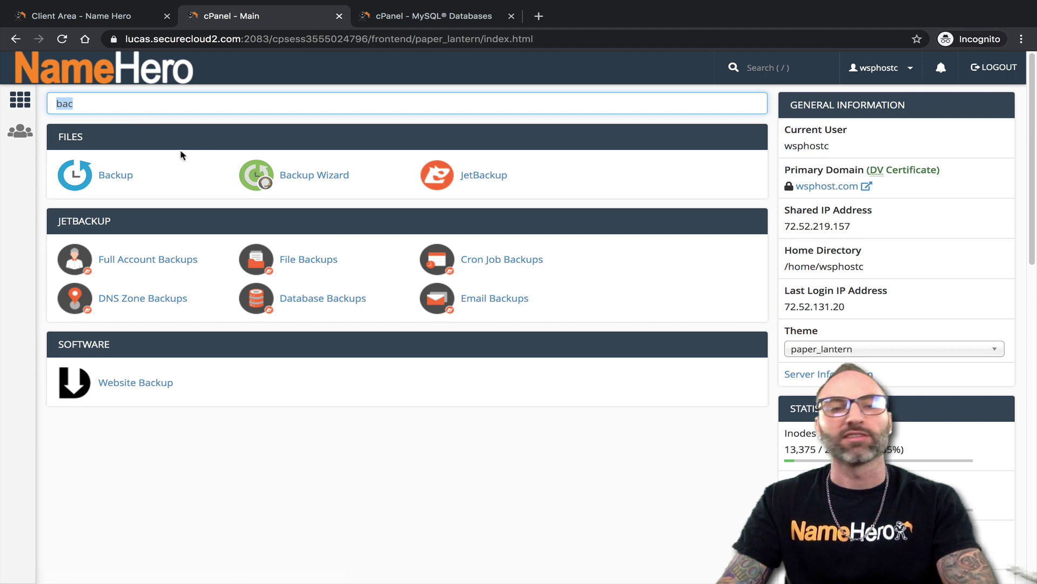
{"action": "left_click", "coordinate": [121, 185]}
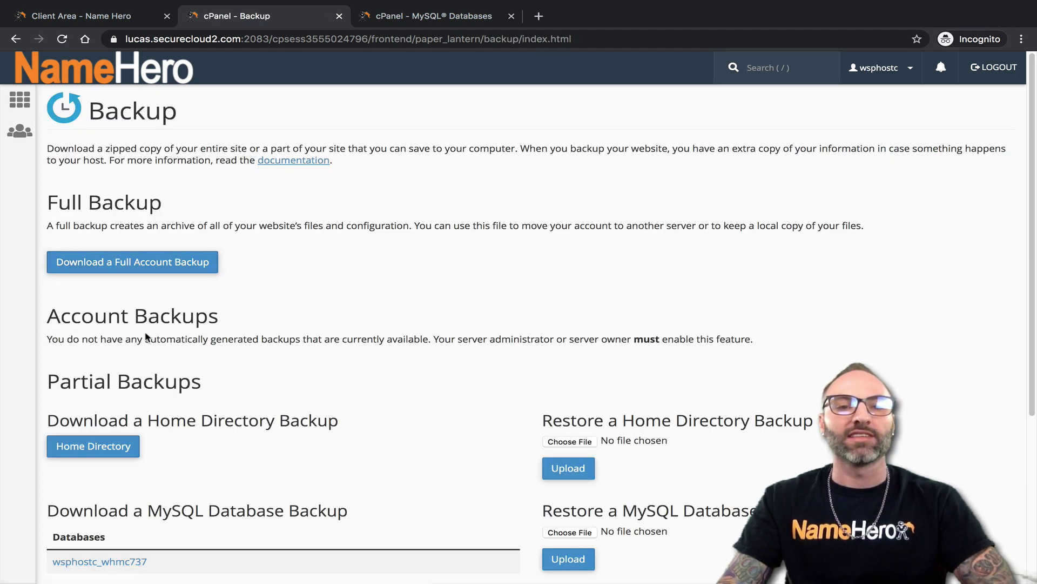
{"action": "scroll", "coordinate": [416, 286], "scroll_direction": "down", "scroll_amount": 5}
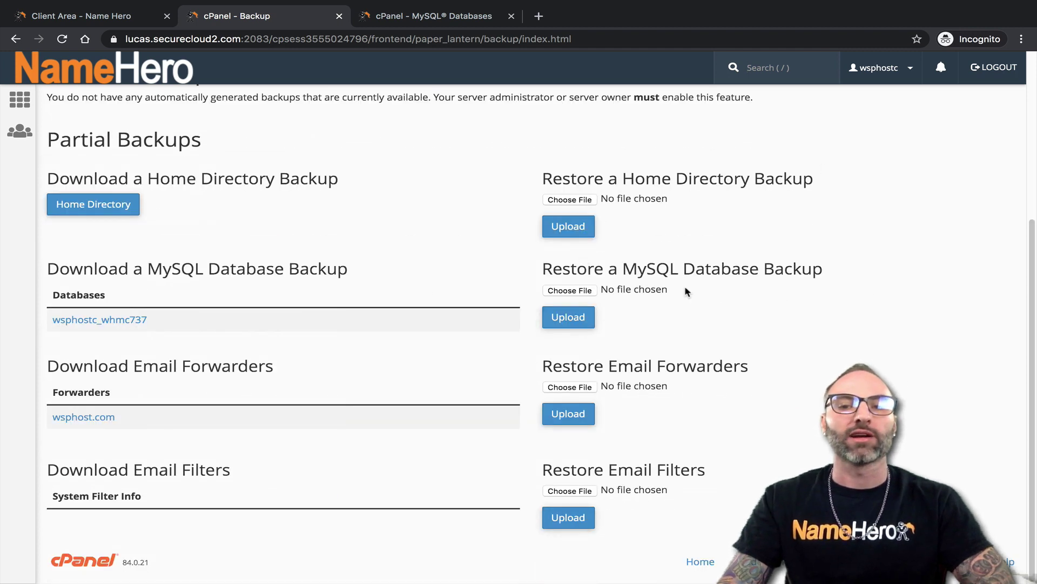
{"action": "left_click", "coordinate": [102, 73]}
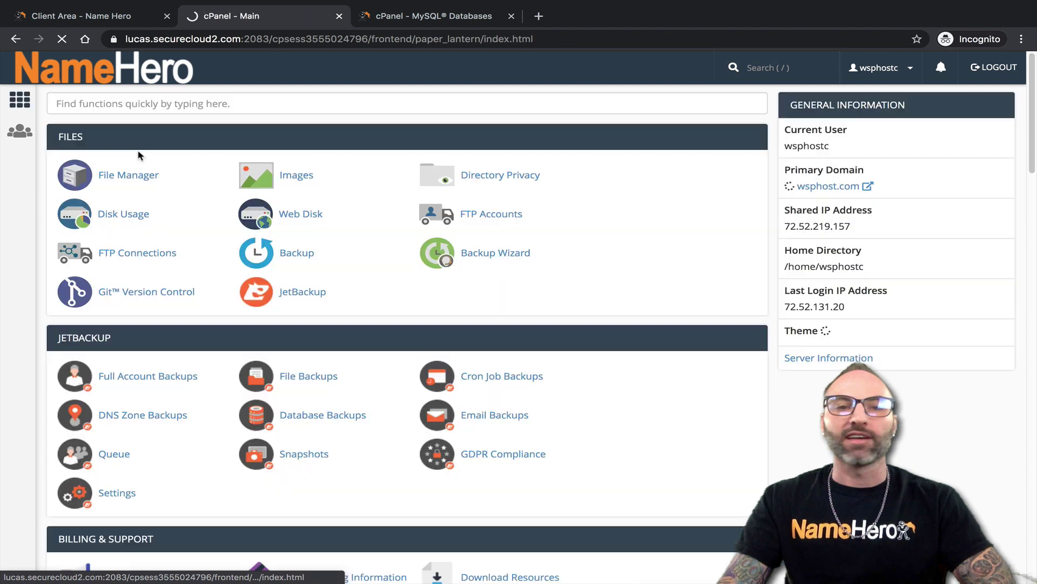
{"action": "scroll", "coordinate": [138, 375], "scroll_direction": "down", "scroll_amount": 1}
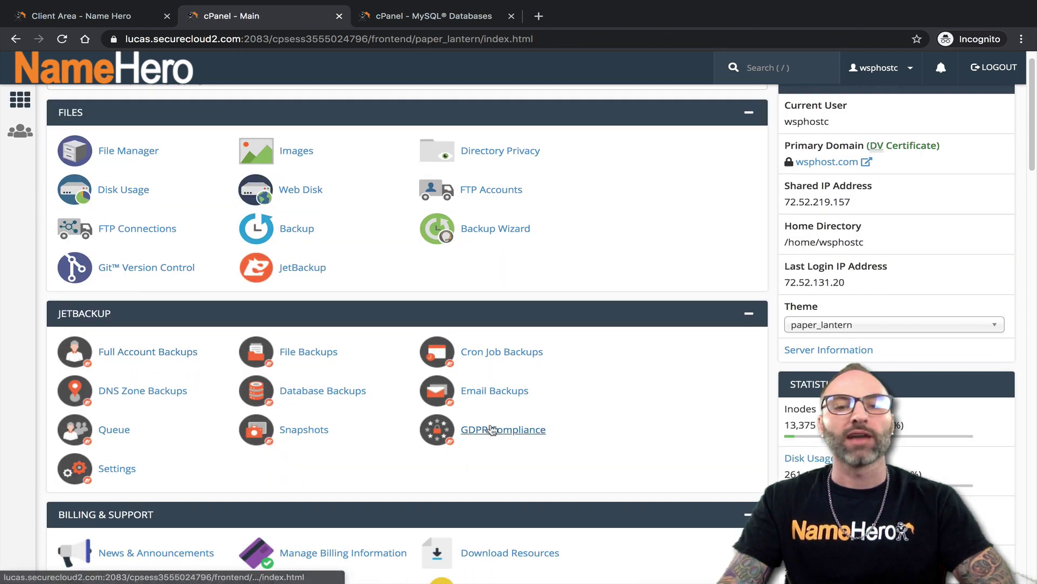
{"action": "left_click", "coordinate": [288, 398]}
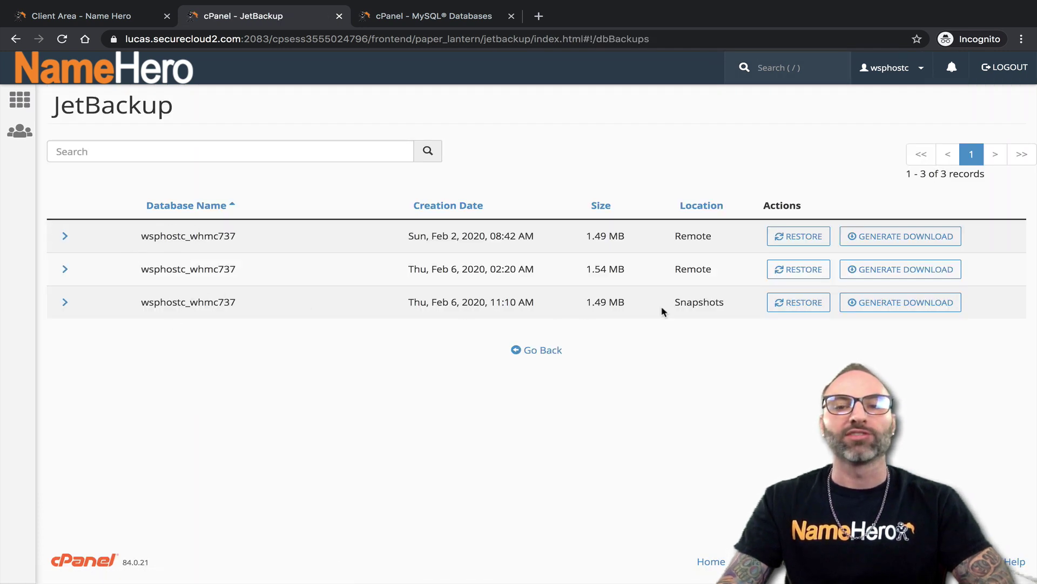
{"action": "left_click", "coordinate": [680, 301]}
{"action": "double_click", "coordinate": [681, 302]}
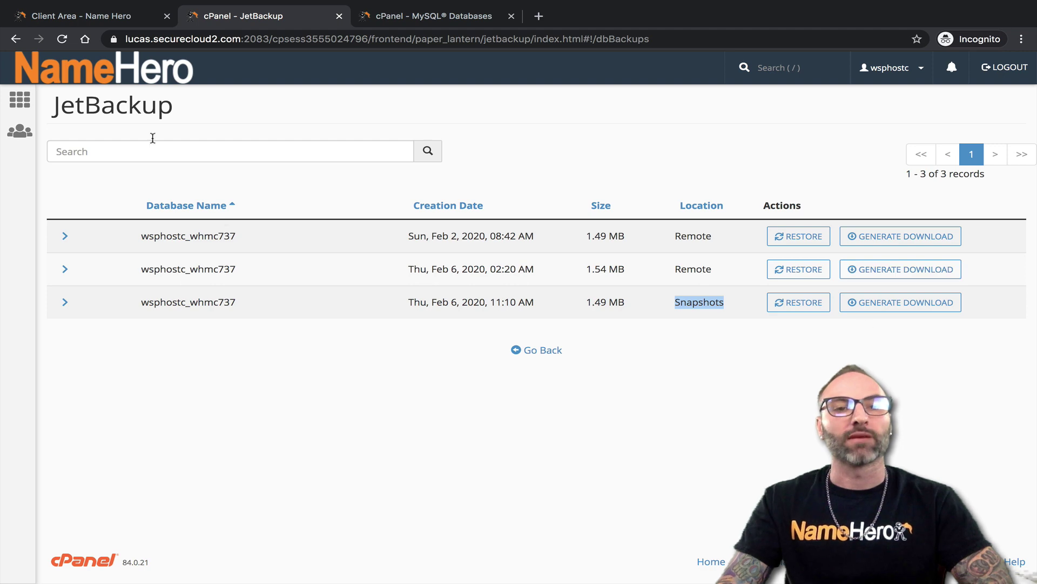
{"action": "left_click", "coordinate": [102, 76]}
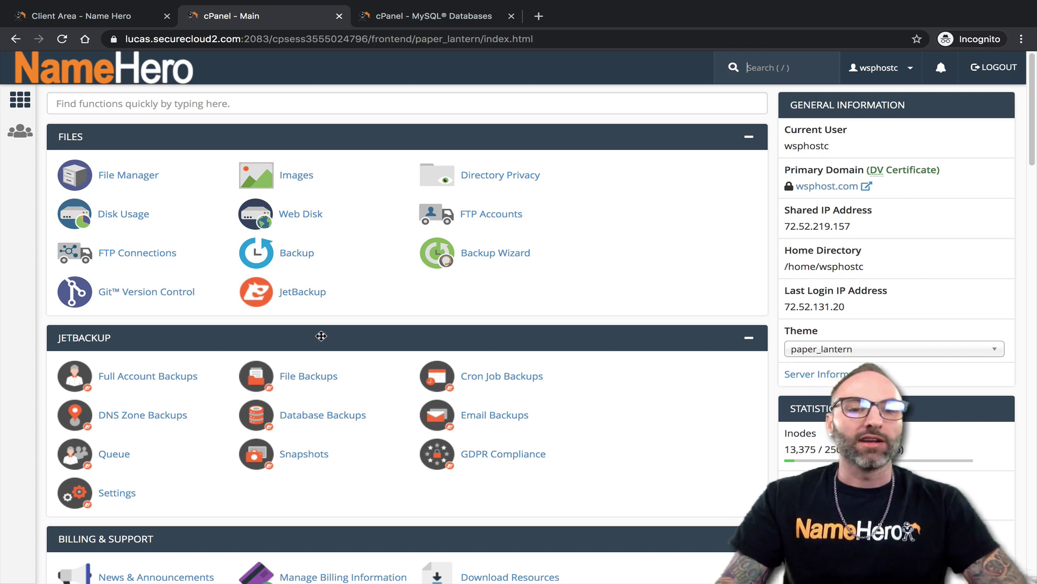
Browse the Full Account Backups list, then return to the cPanel home page
{"action": "left_click", "coordinate": [157, 378]}
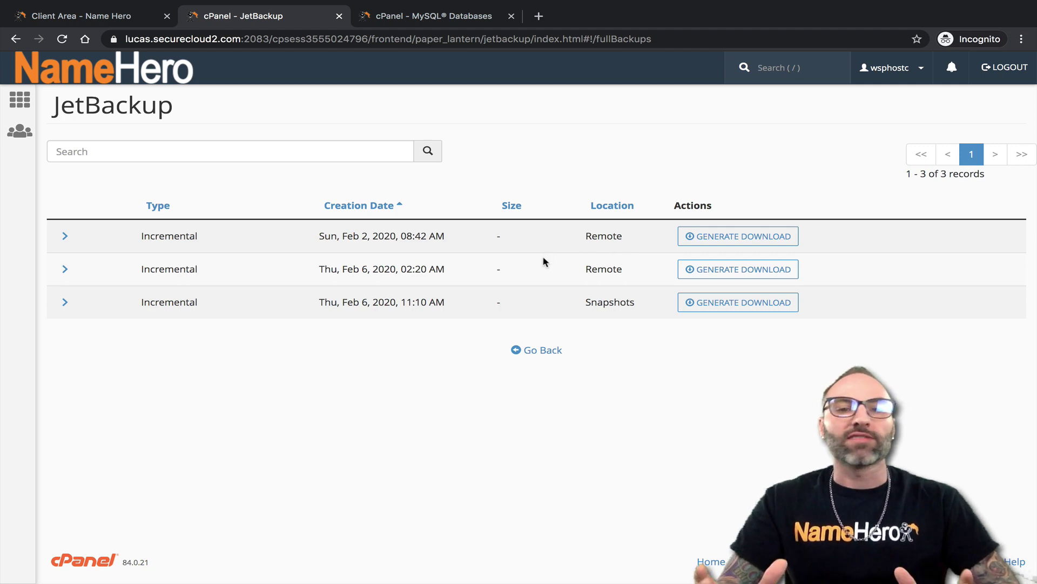
{"action": "left_click", "coordinate": [532, 352]}
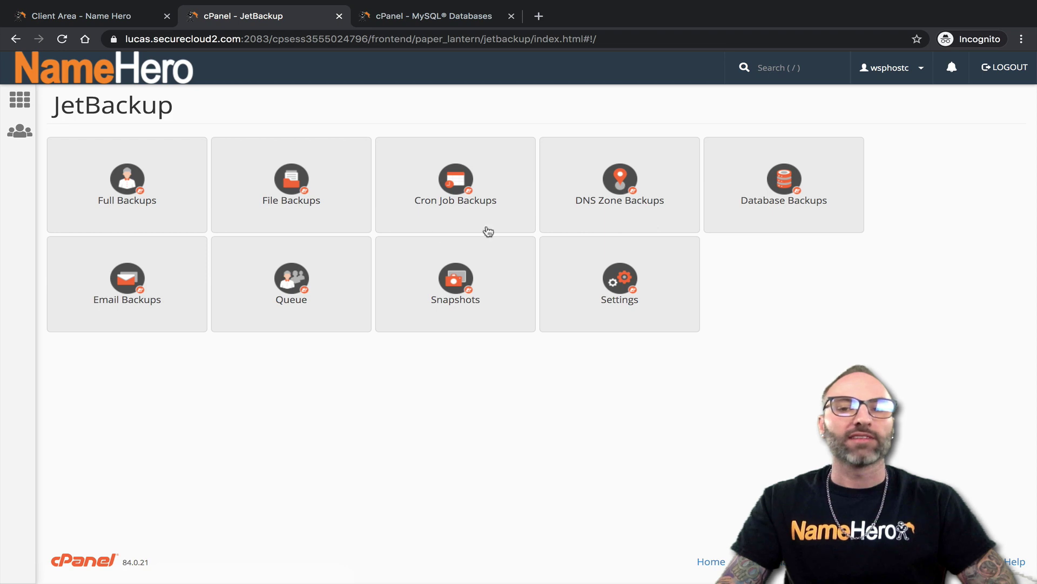
{"action": "left_click", "coordinate": [83, 80]}
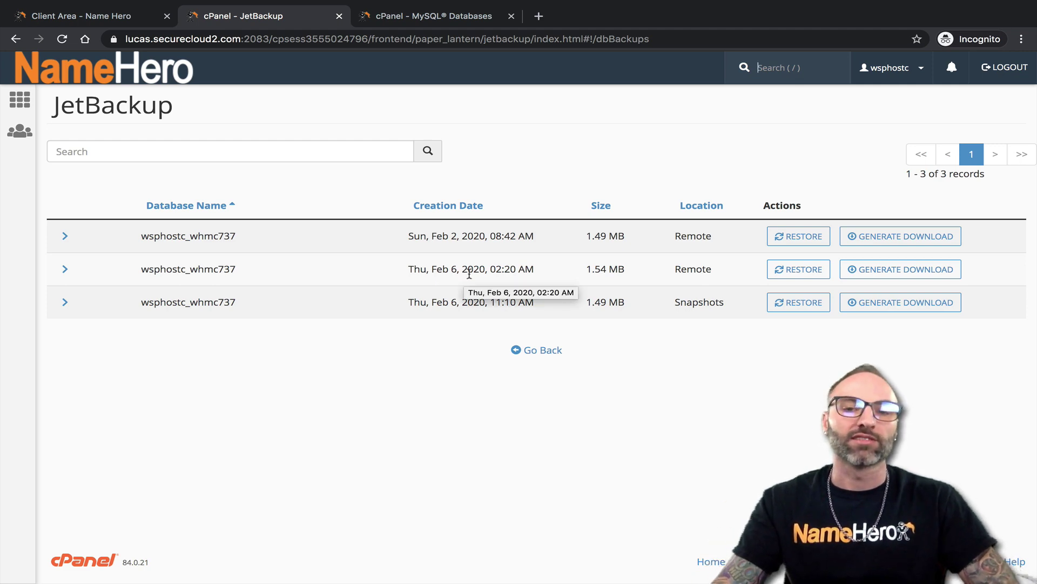
Leave the database backups list for the cPanel home page via the NameHero logo
{"action": "left_click", "coordinate": [145, 75]}
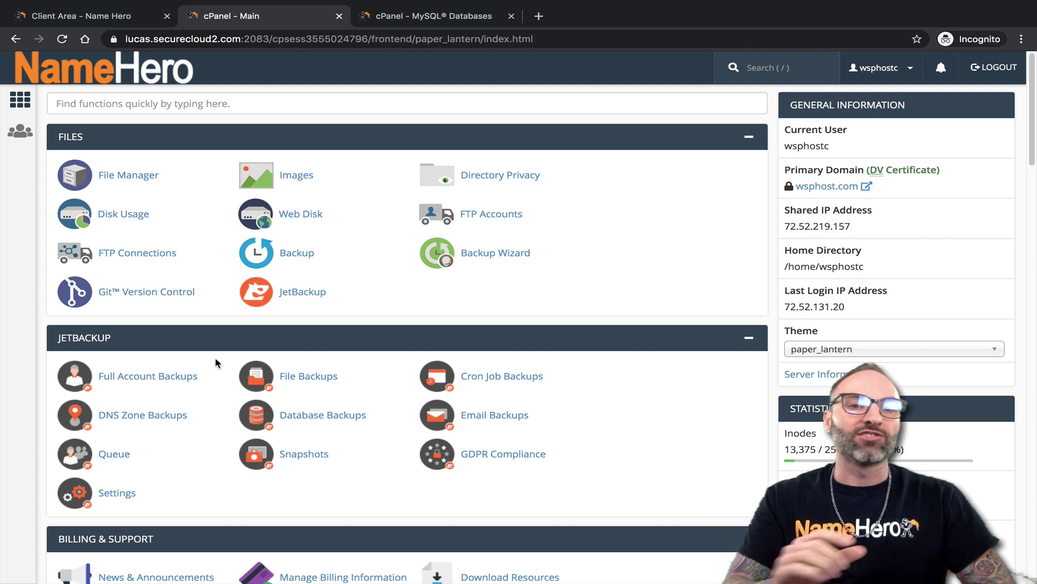
{"action": "left_click", "coordinate": [52, 21]}
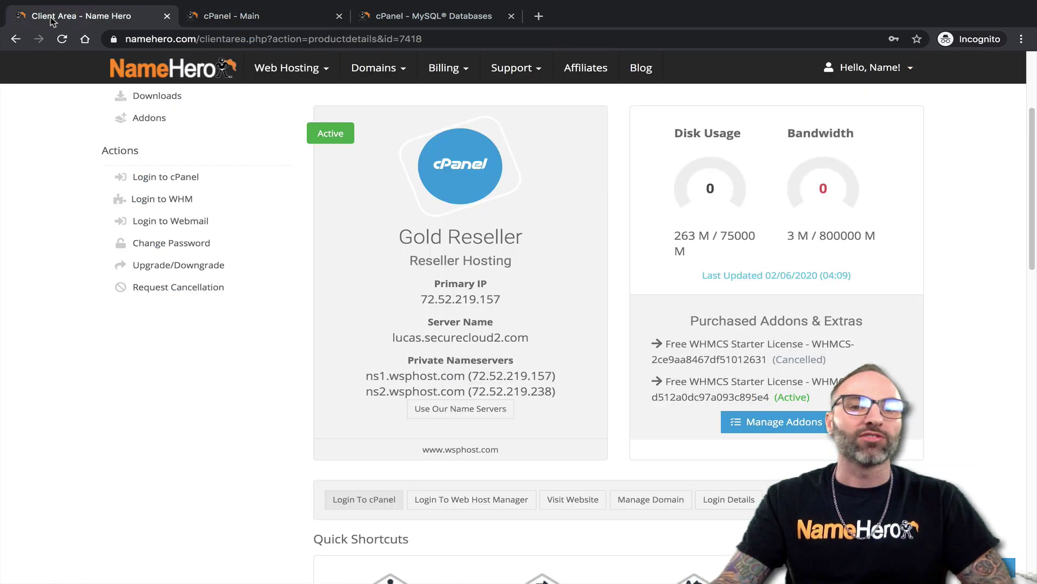
{"action": "scroll", "coordinate": [273, 260], "scroll_direction": "up", "scroll_amount": 3}
{"action": "mouse_move", "coordinate": [292, 103]}
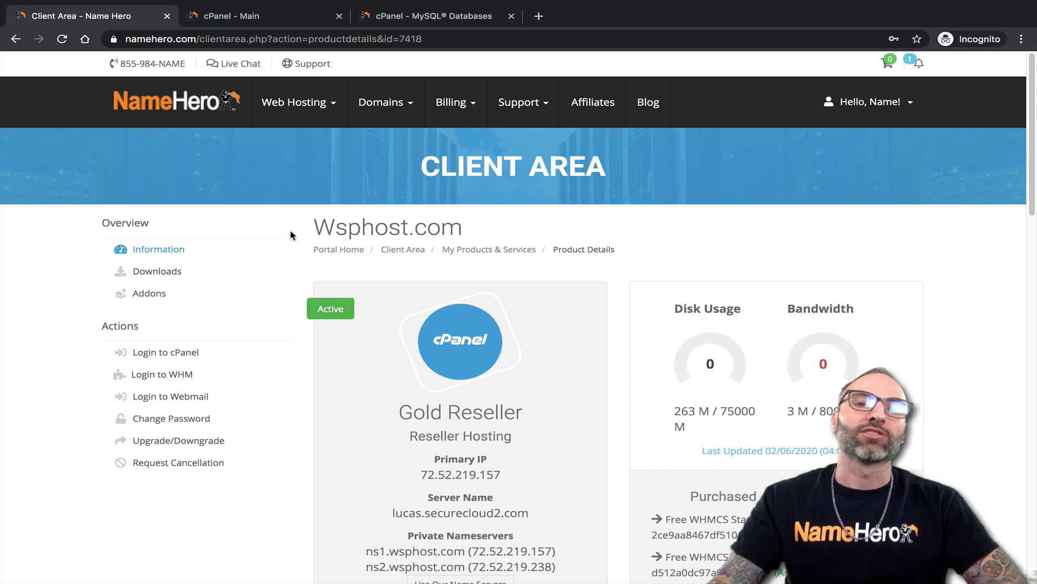
{"action": "mouse_move", "coordinate": [325, 99]}
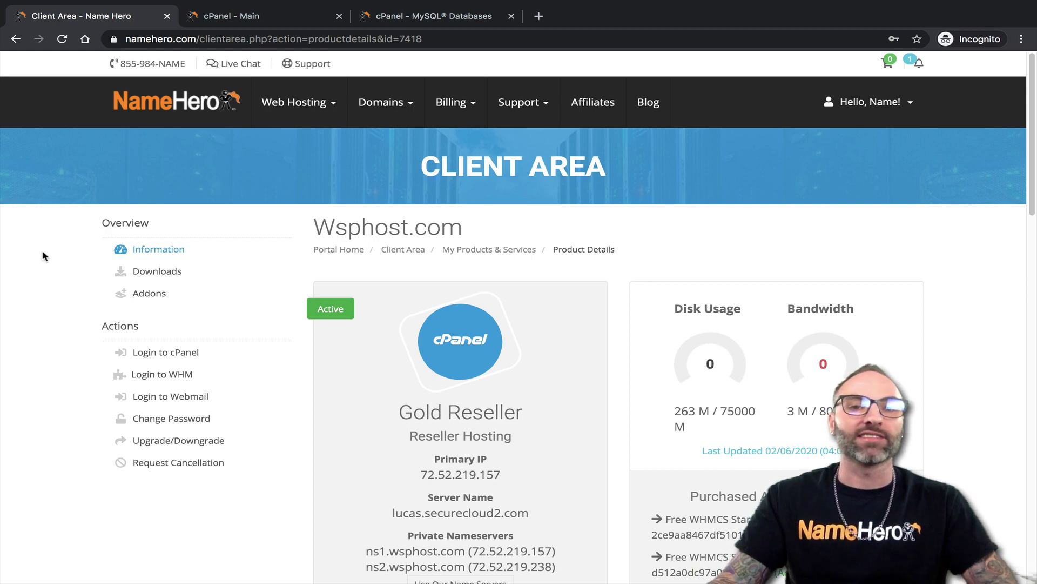
{"action": "left_click", "coordinate": [239, 18]}
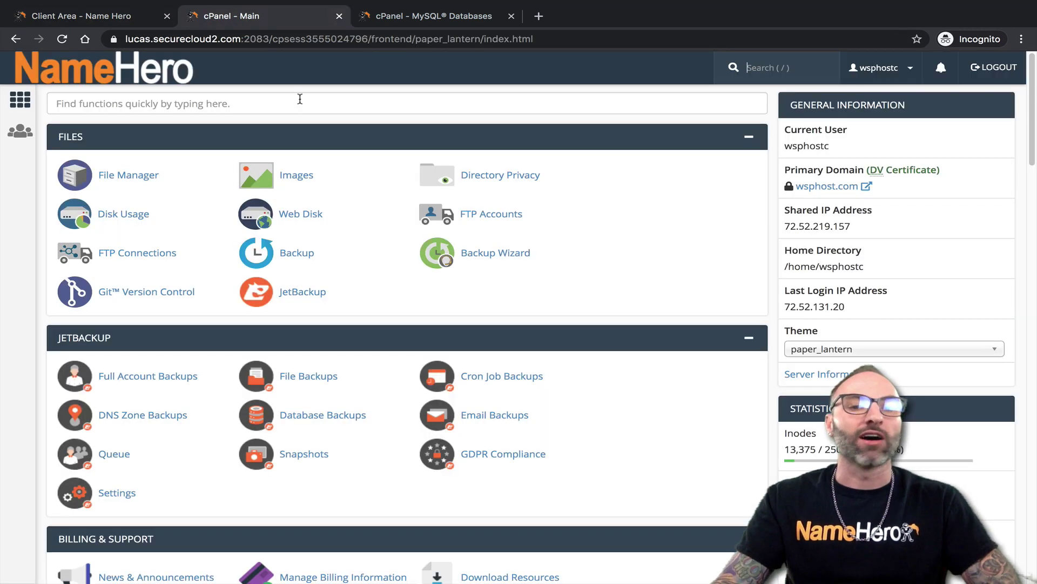